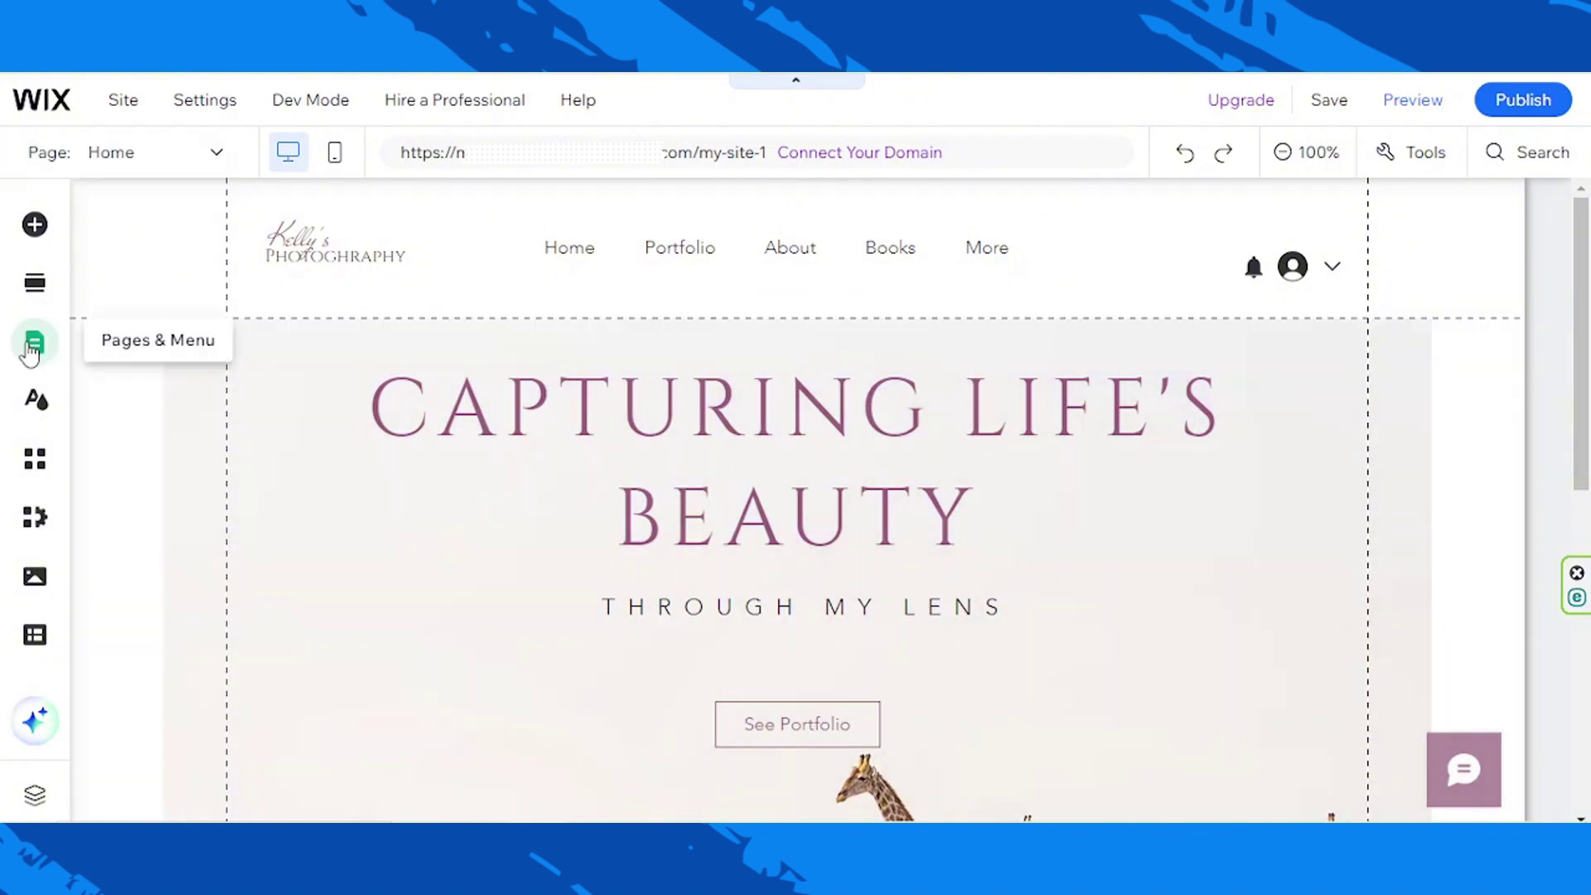
Step: Open the Members Area's Member Page from the pages list and close the panel
click(31, 346)
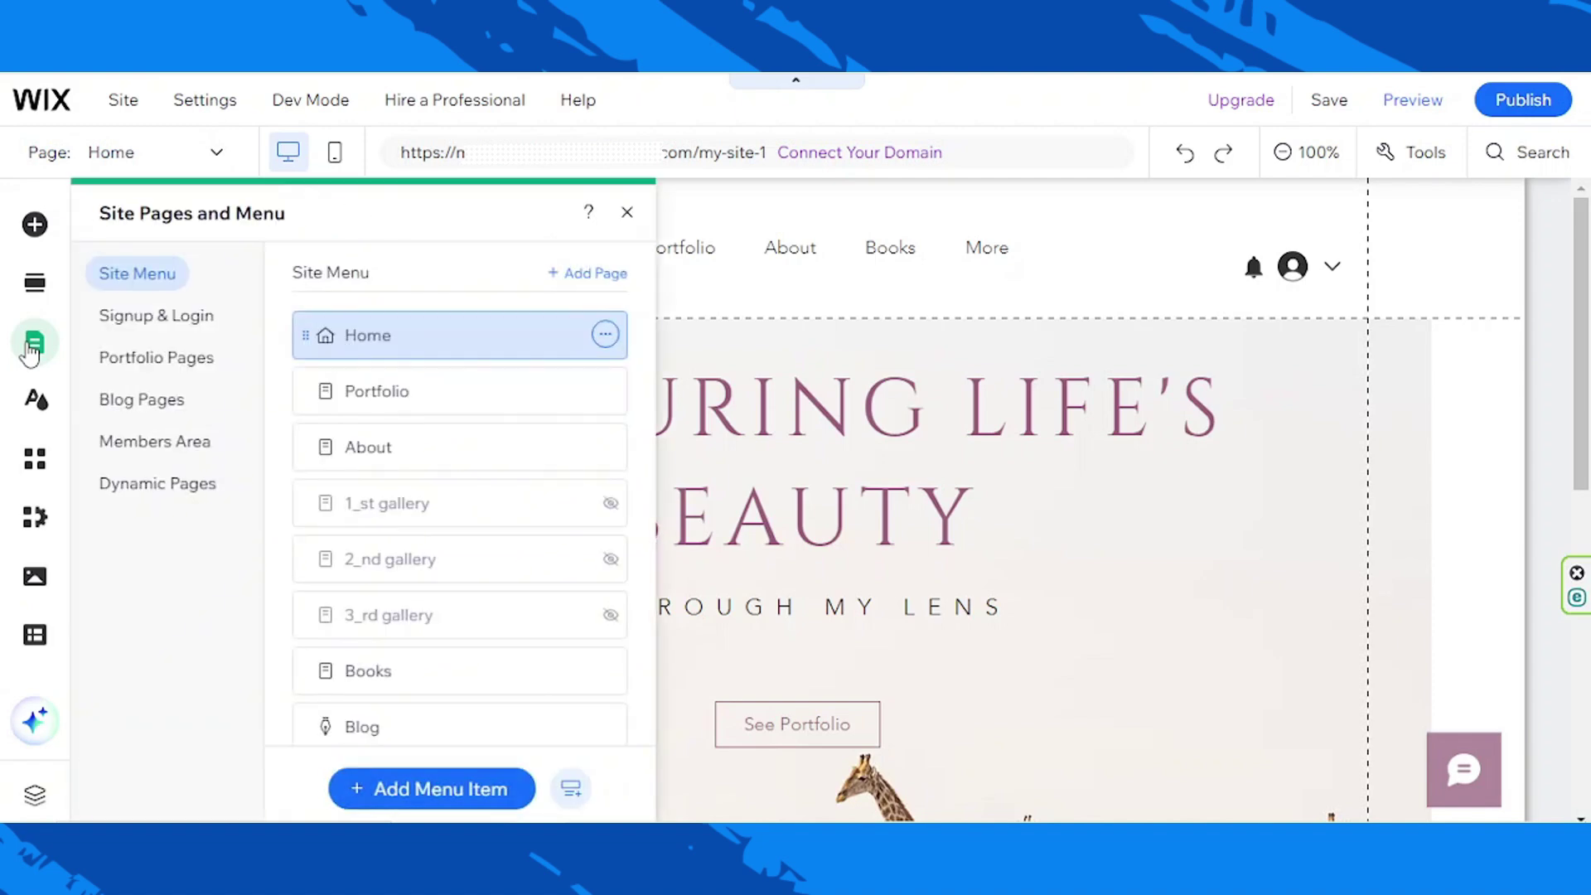
click(152, 443)
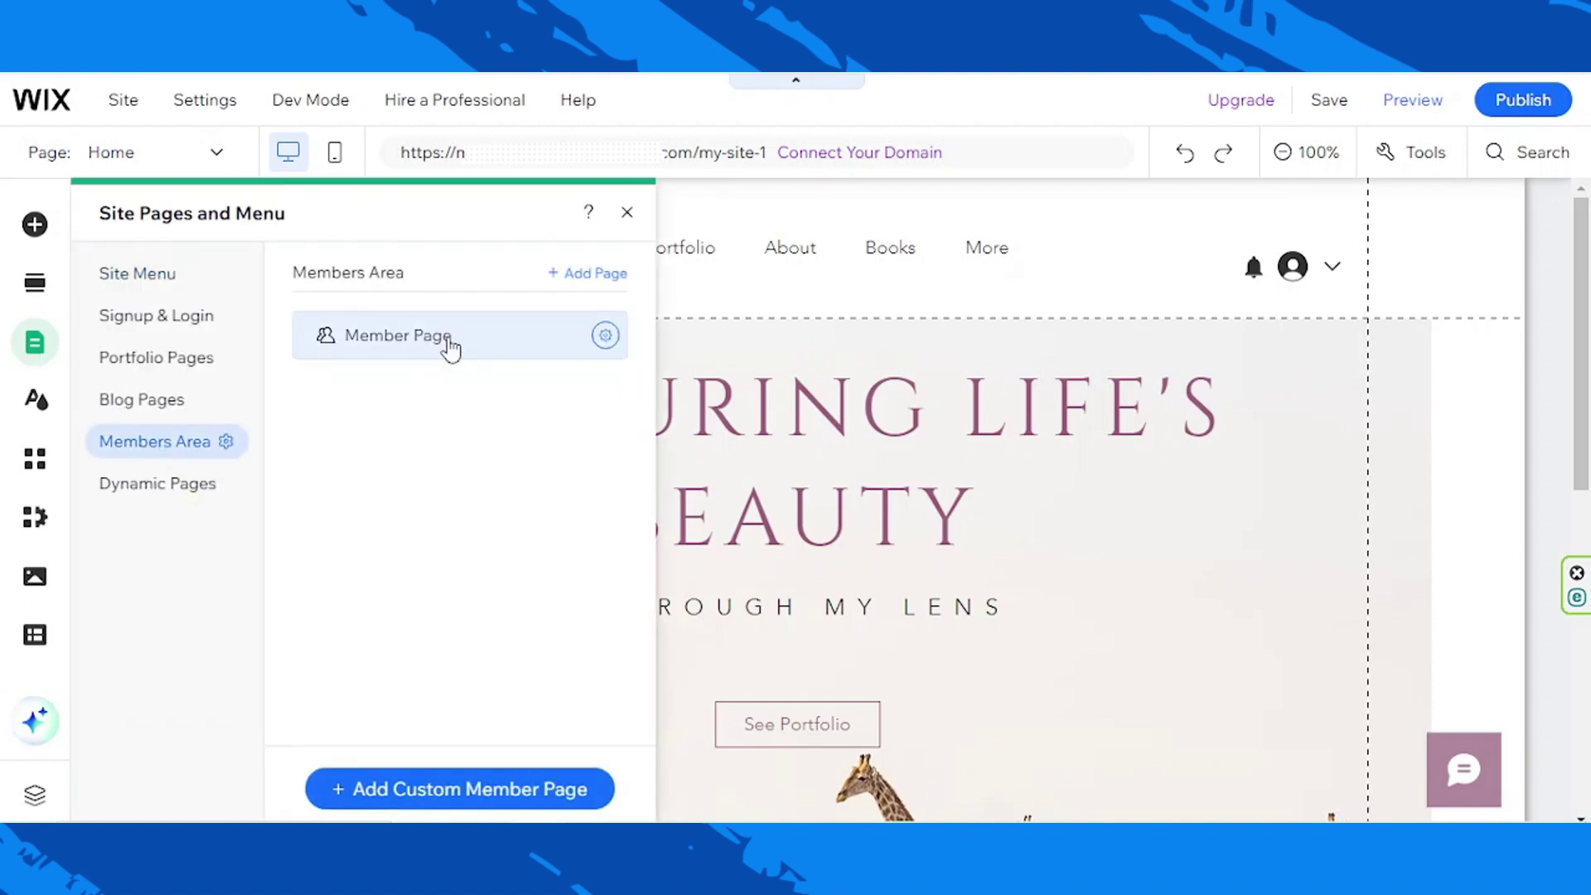
click(450, 344)
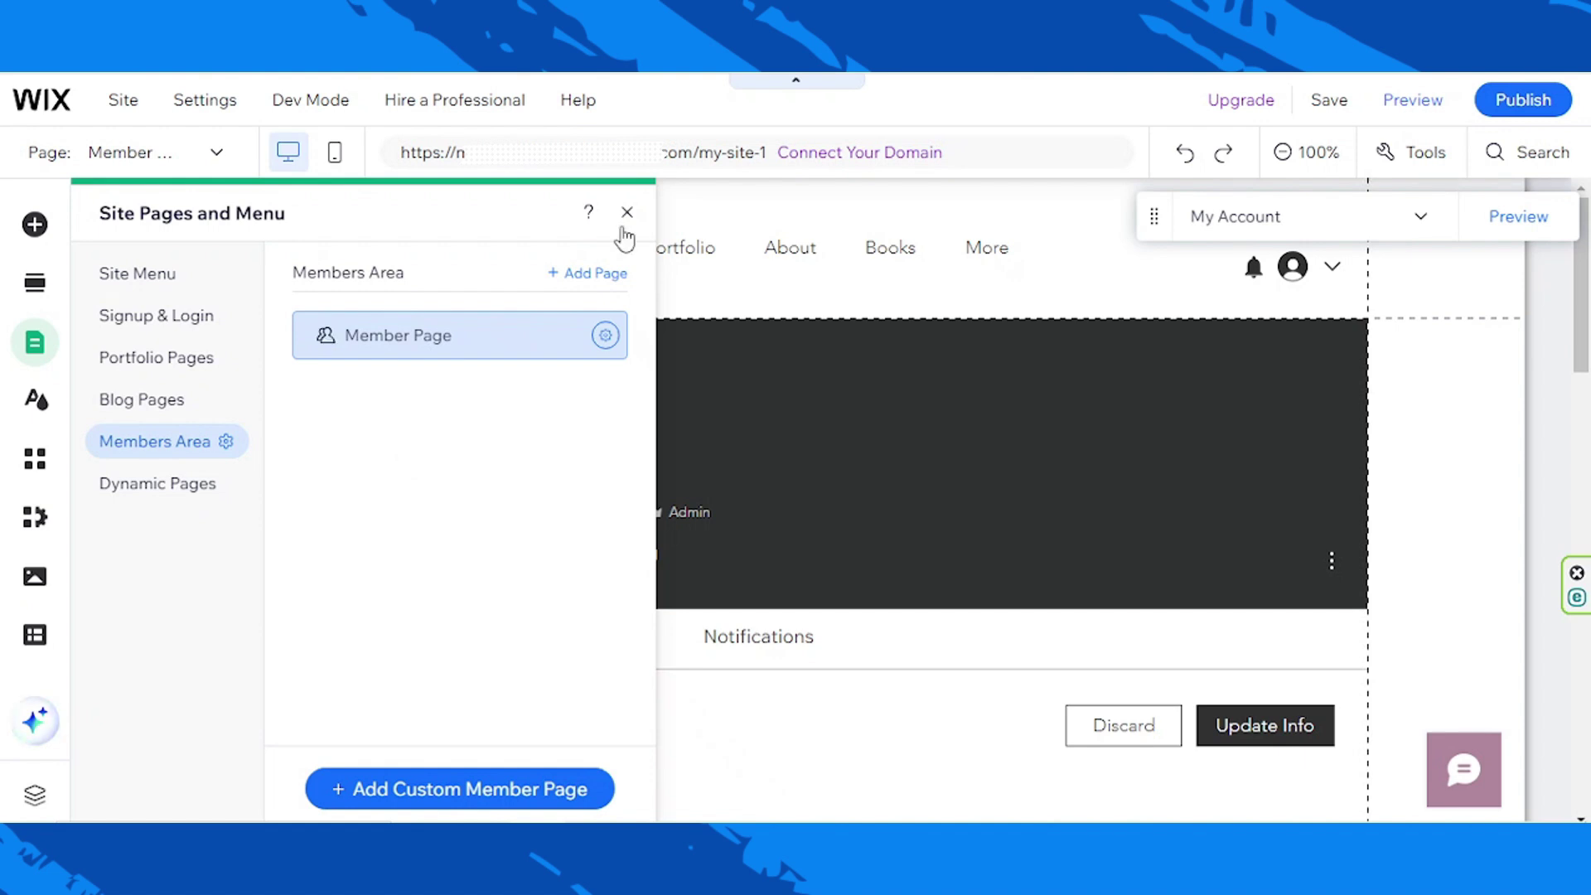
click(627, 213)
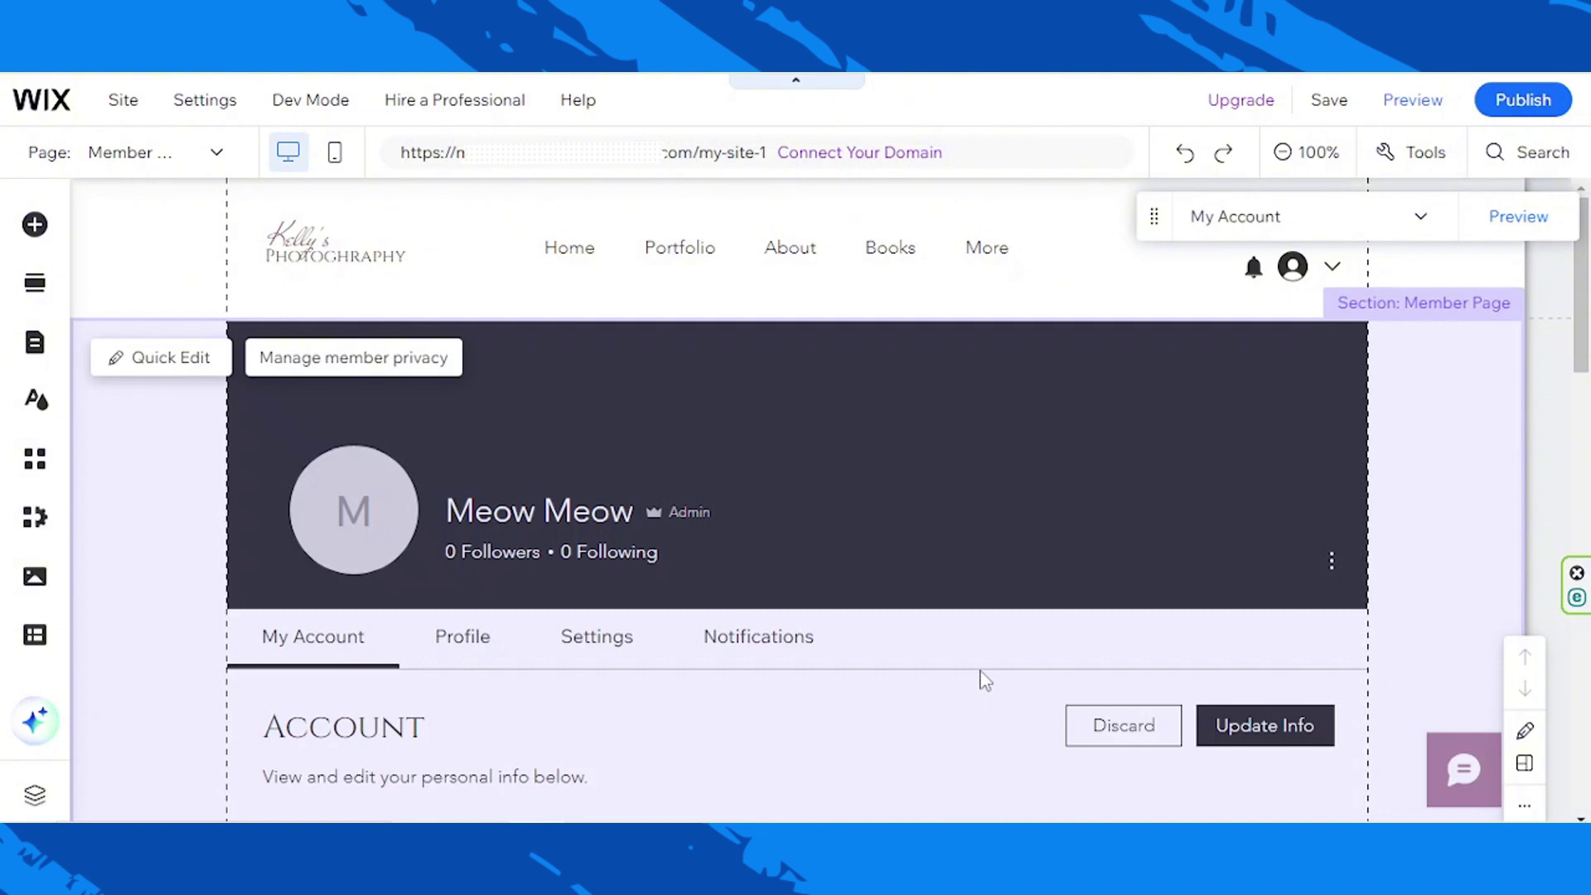
Step: Select the member widget on the Member Page canvas
scroll(982, 673, down, 1)
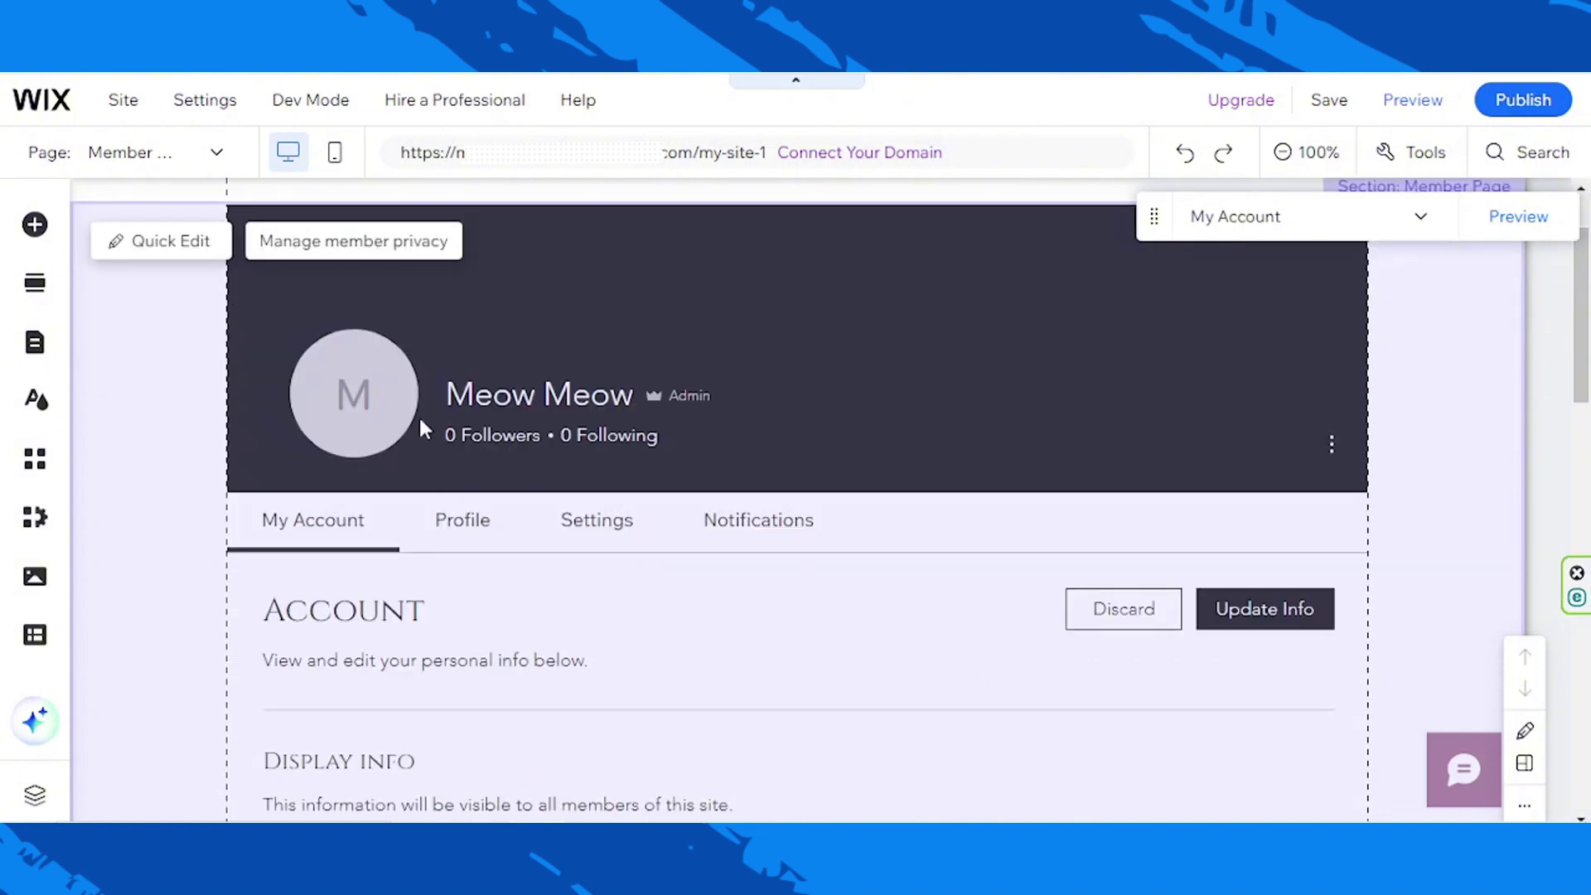
scroll(290, 540, up, 1)
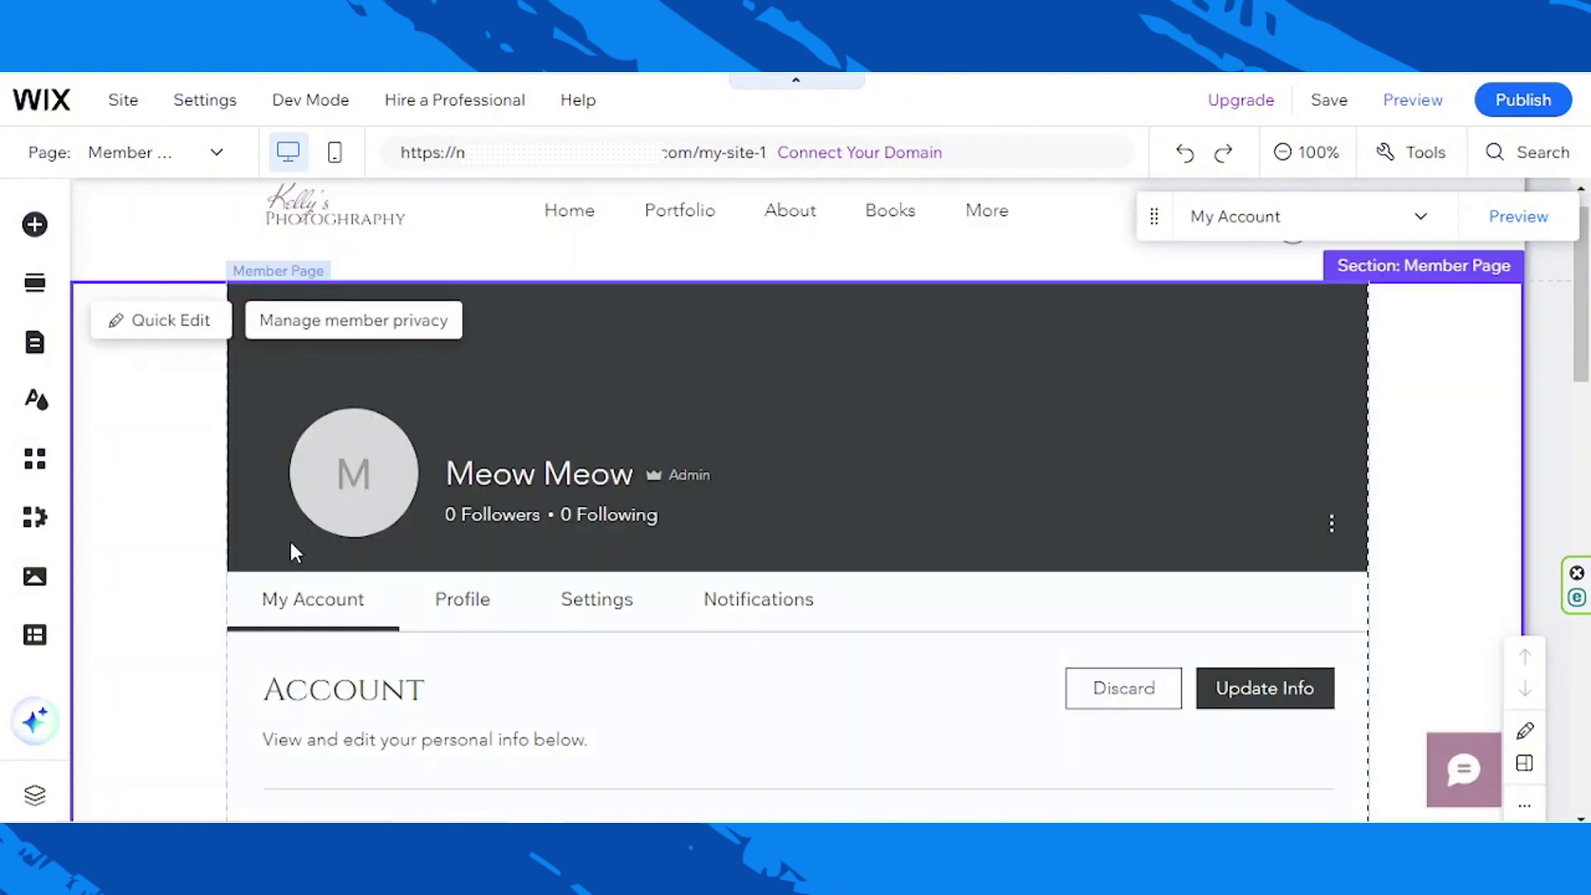
click(1178, 404)
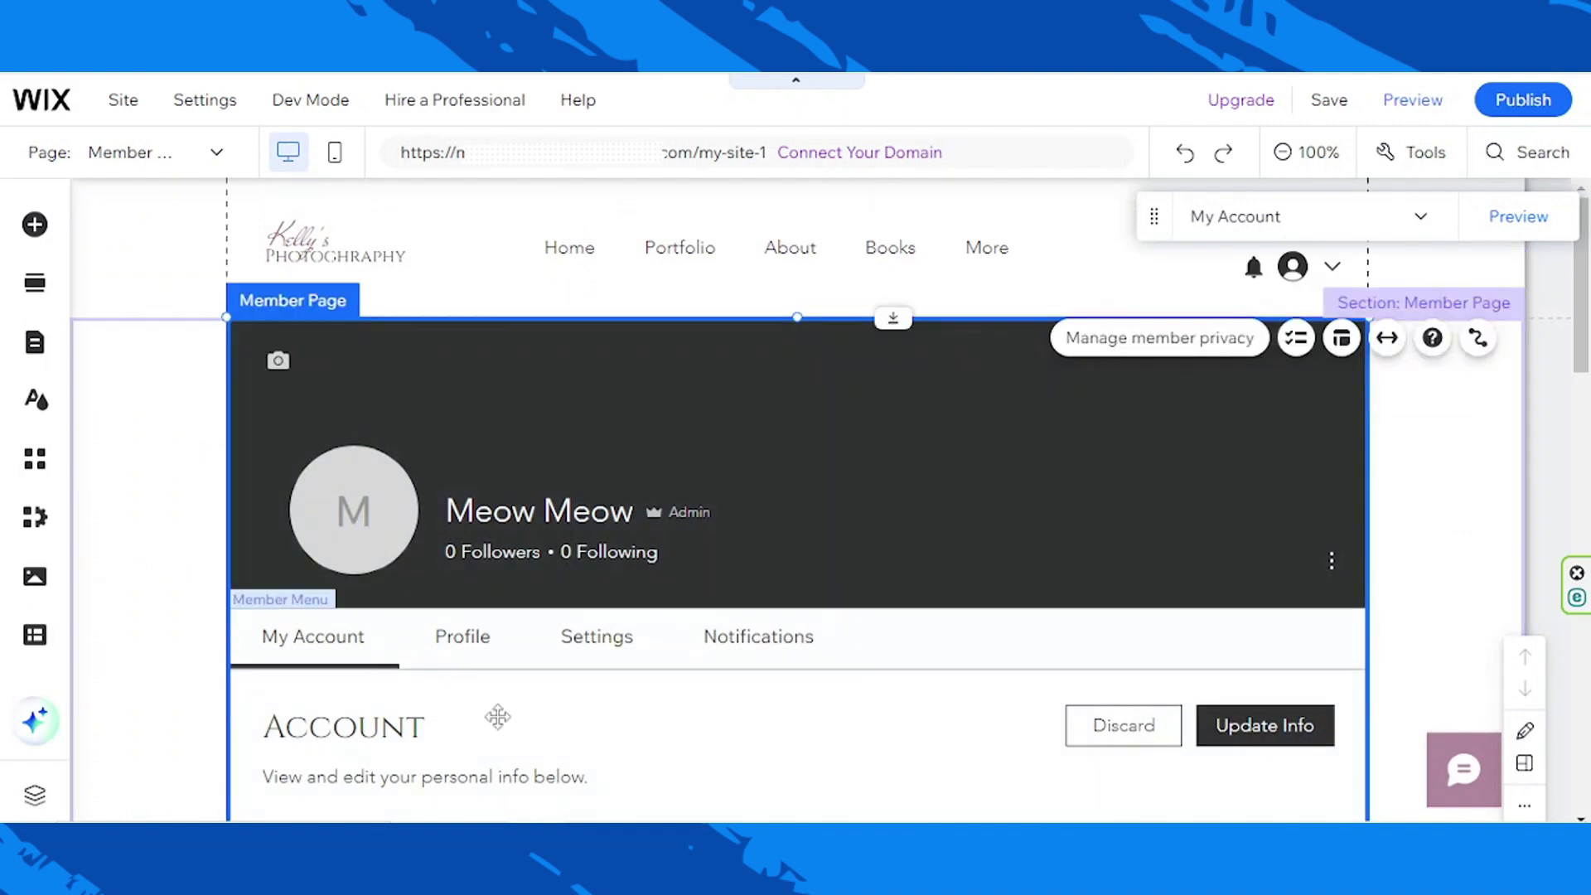
scroll(951, 656, down, 3)
scroll(953, 656, up, 3)
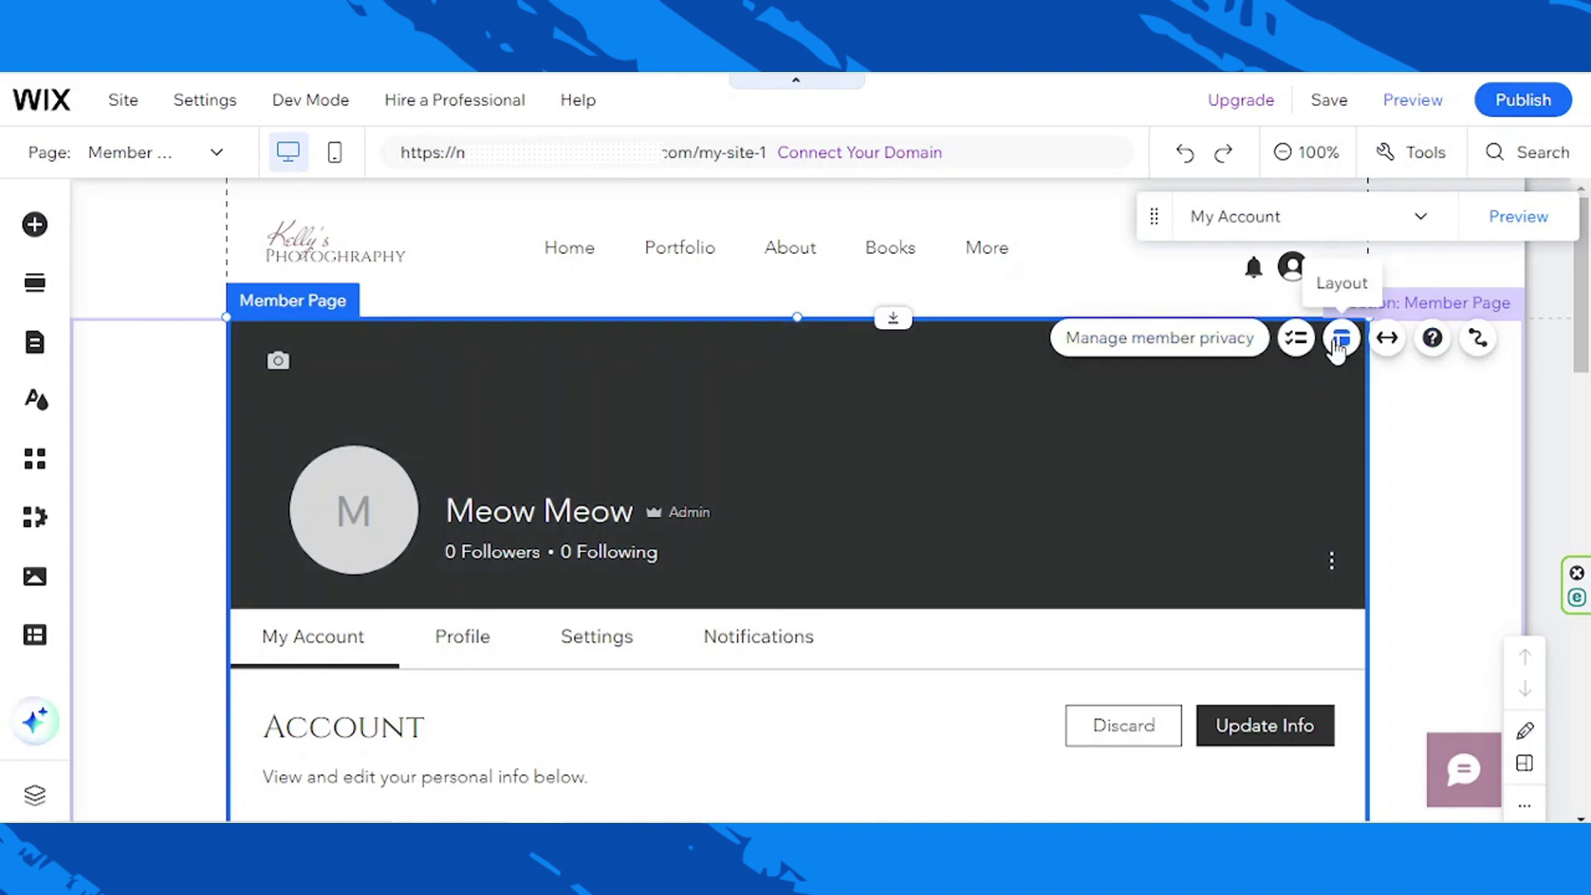
Step: Switch the member page layout to Cards and close the layout panel
click(1340, 338)
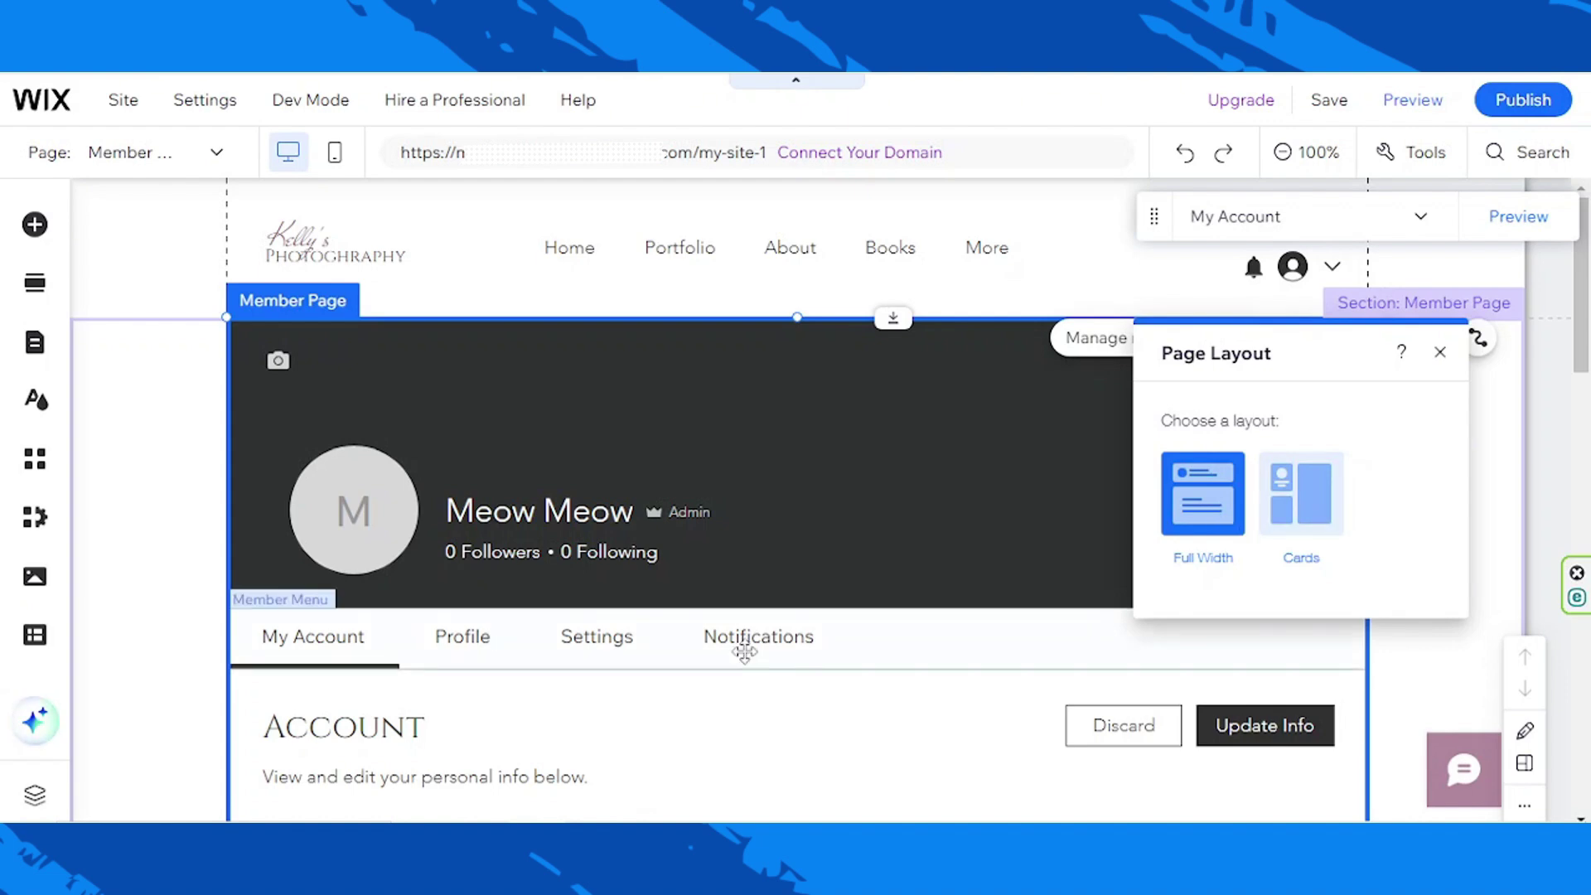
scroll(717, 675, down, 3)
scroll(716, 674, up, 3)
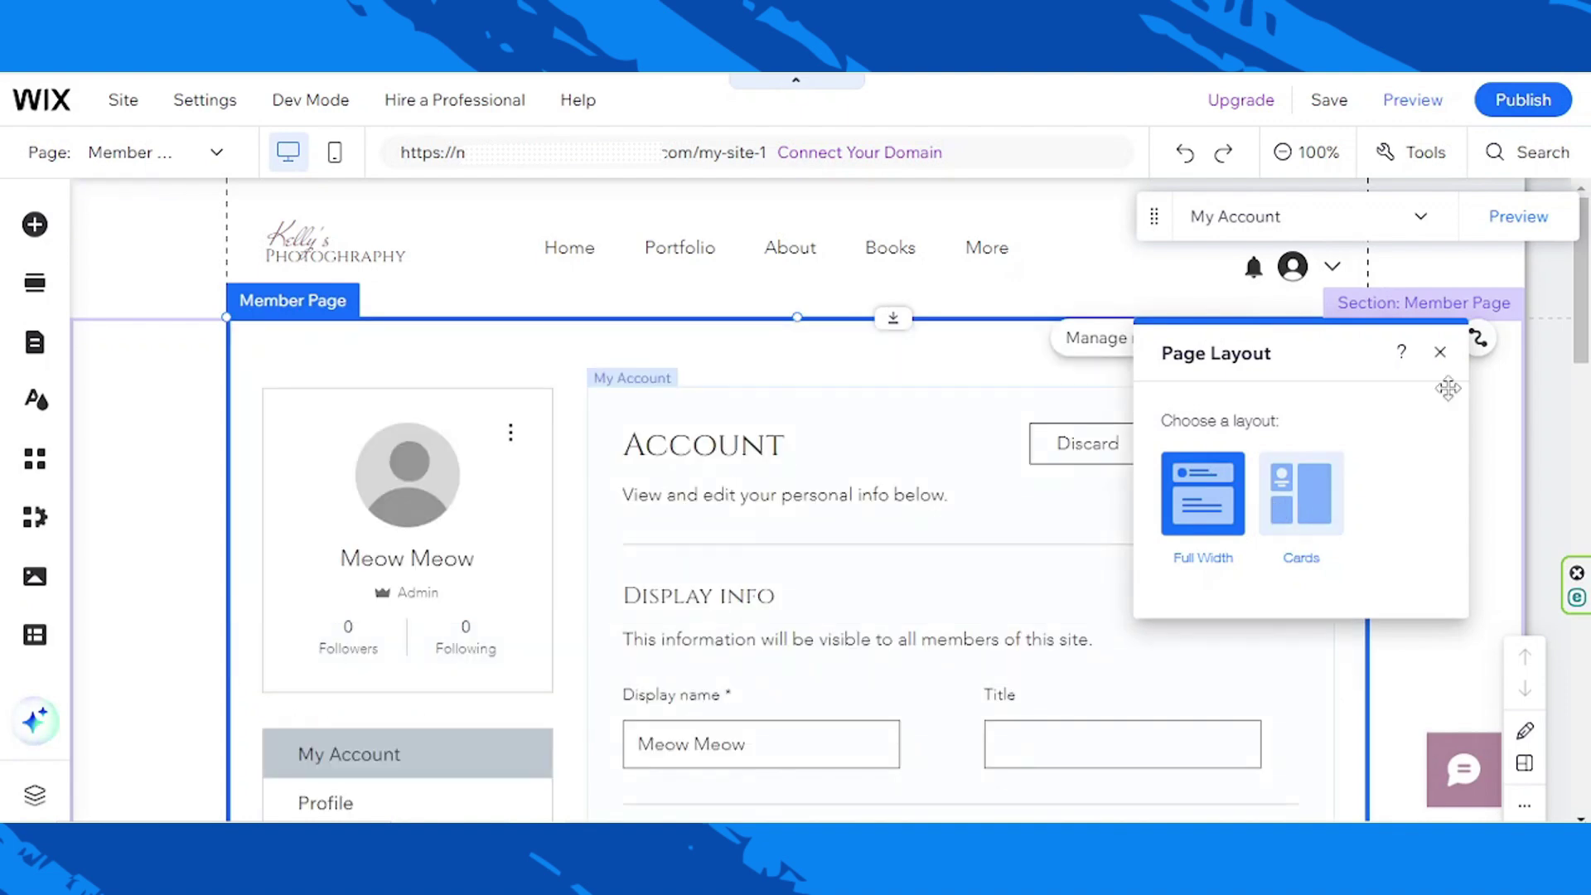
scroll(1442, 355, down, 2)
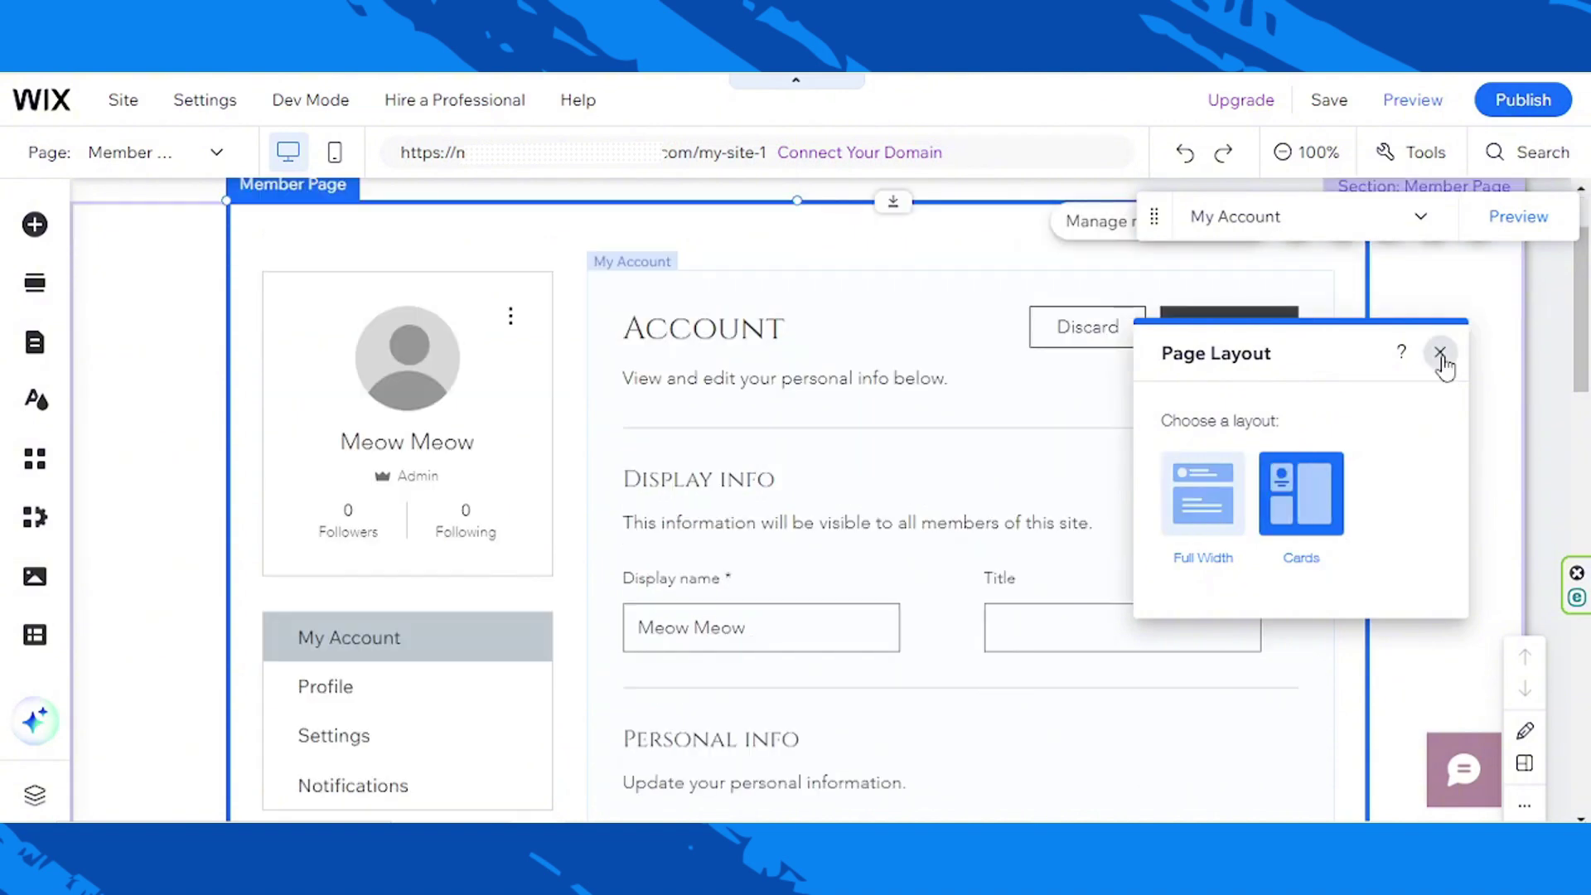
click(1443, 355)
Step: Select the My Account form, then reselect the whole Member Page widget
scroll(1232, 559, up, 2)
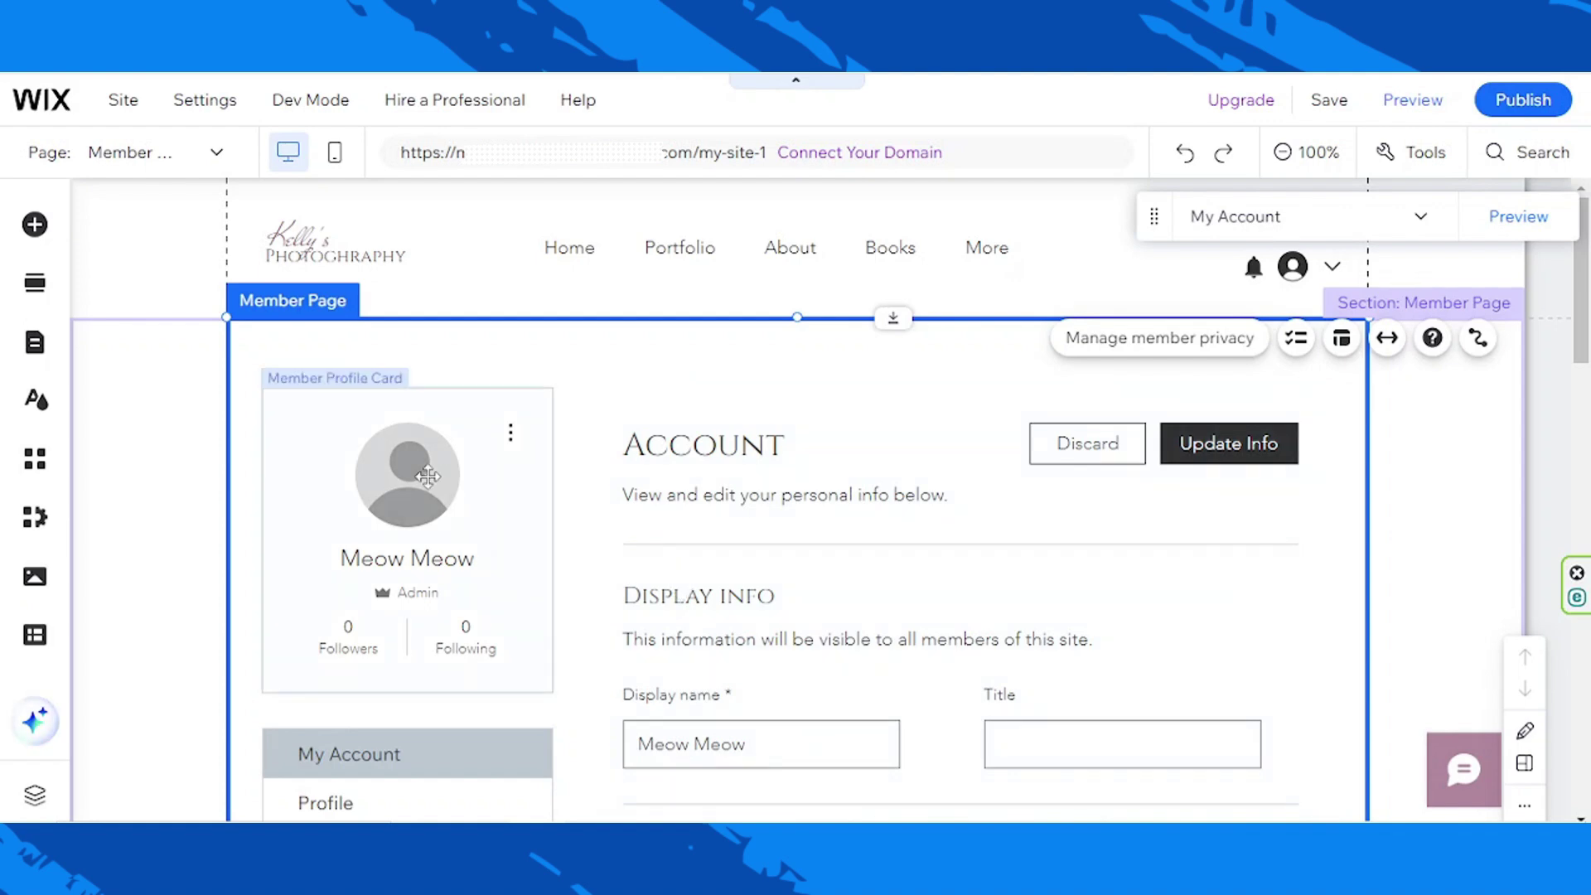
click(654, 447)
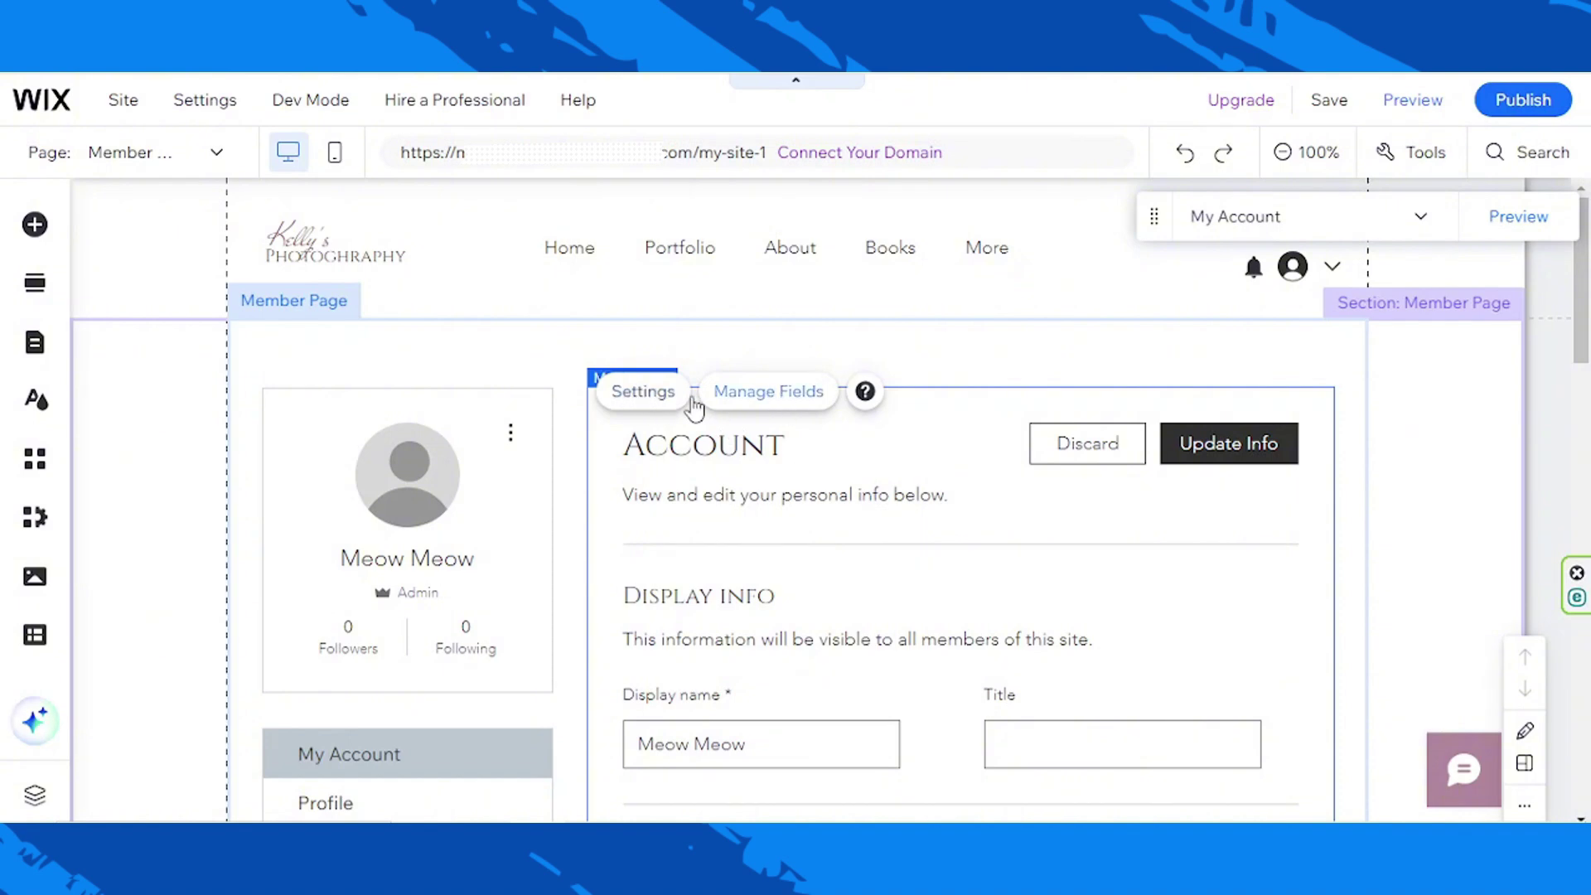
click(772, 339)
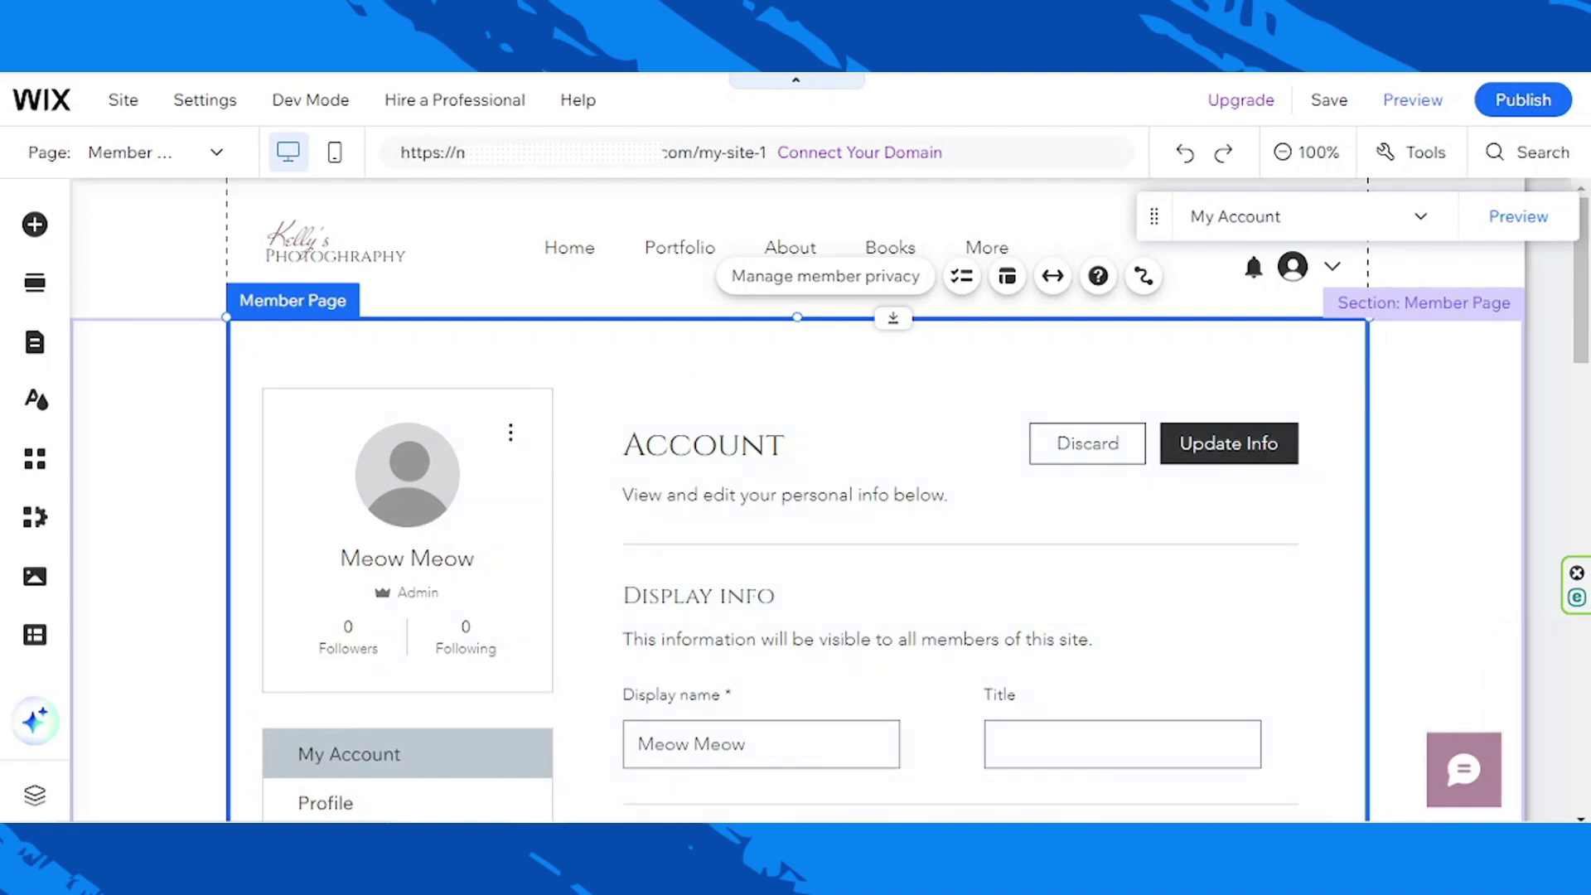
mouse_move(410, 576)
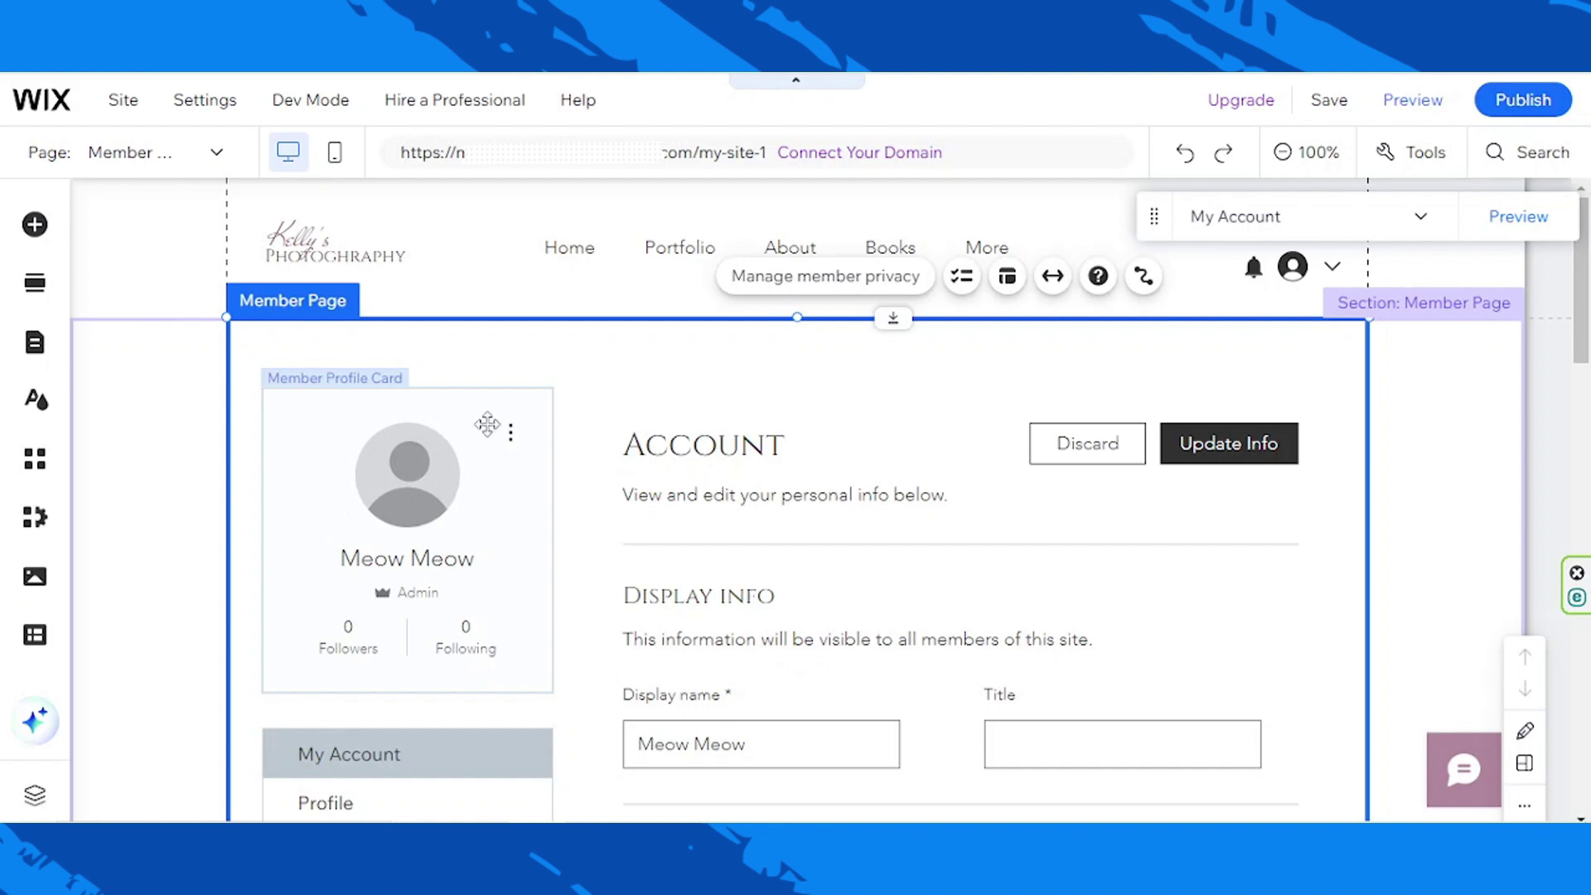
Step: In the Member Profile Card settings, set the profile picture layout to Circle
click(487, 425)
scroll(472, 514, down, 2)
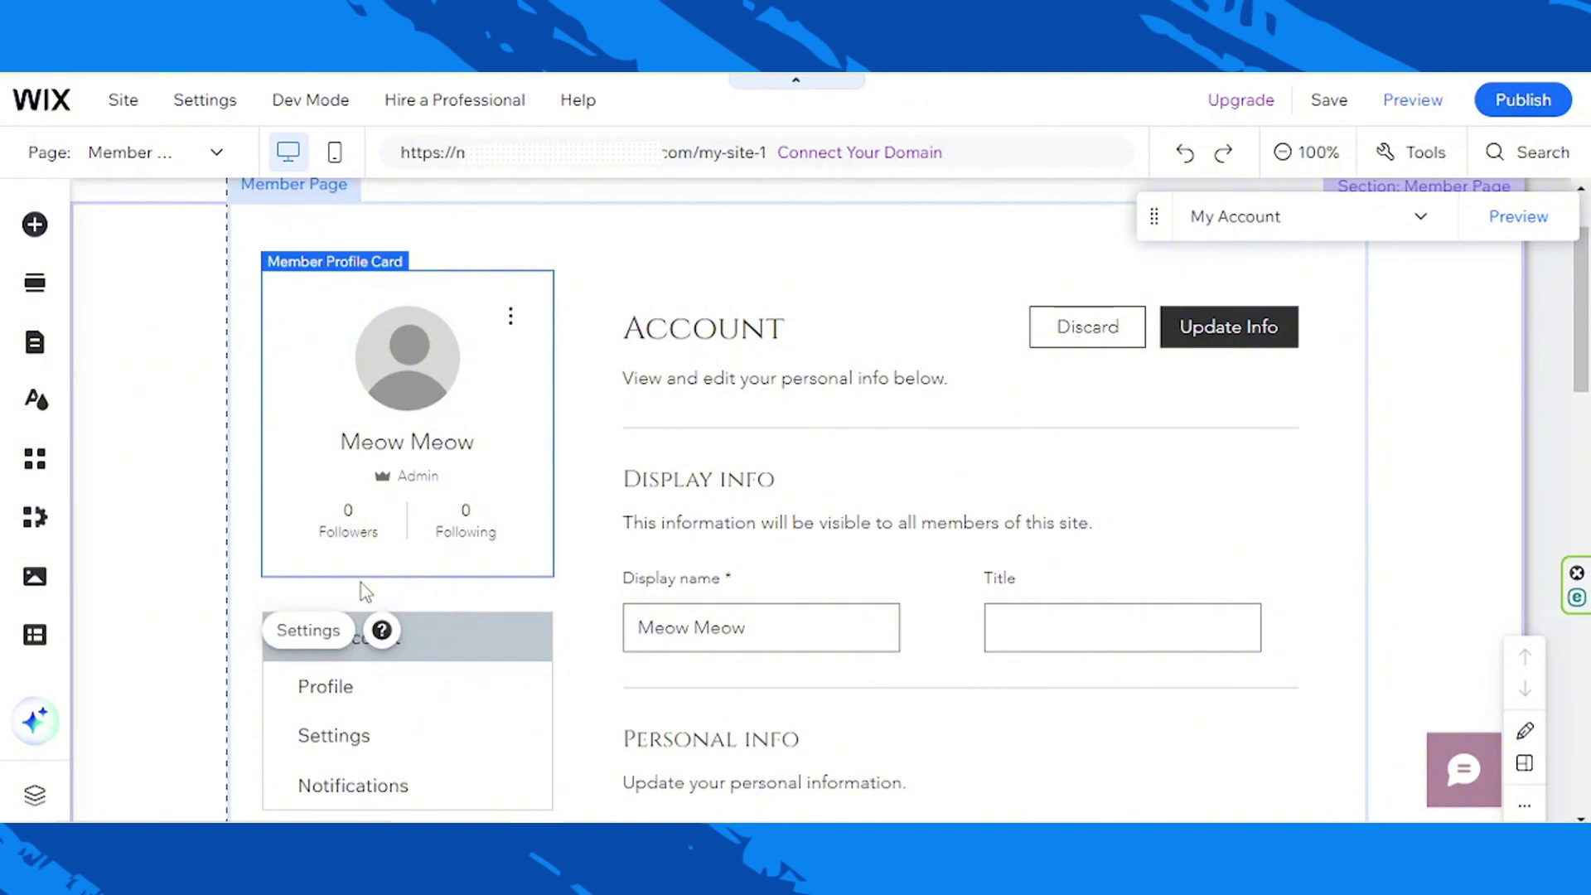
click(307, 630)
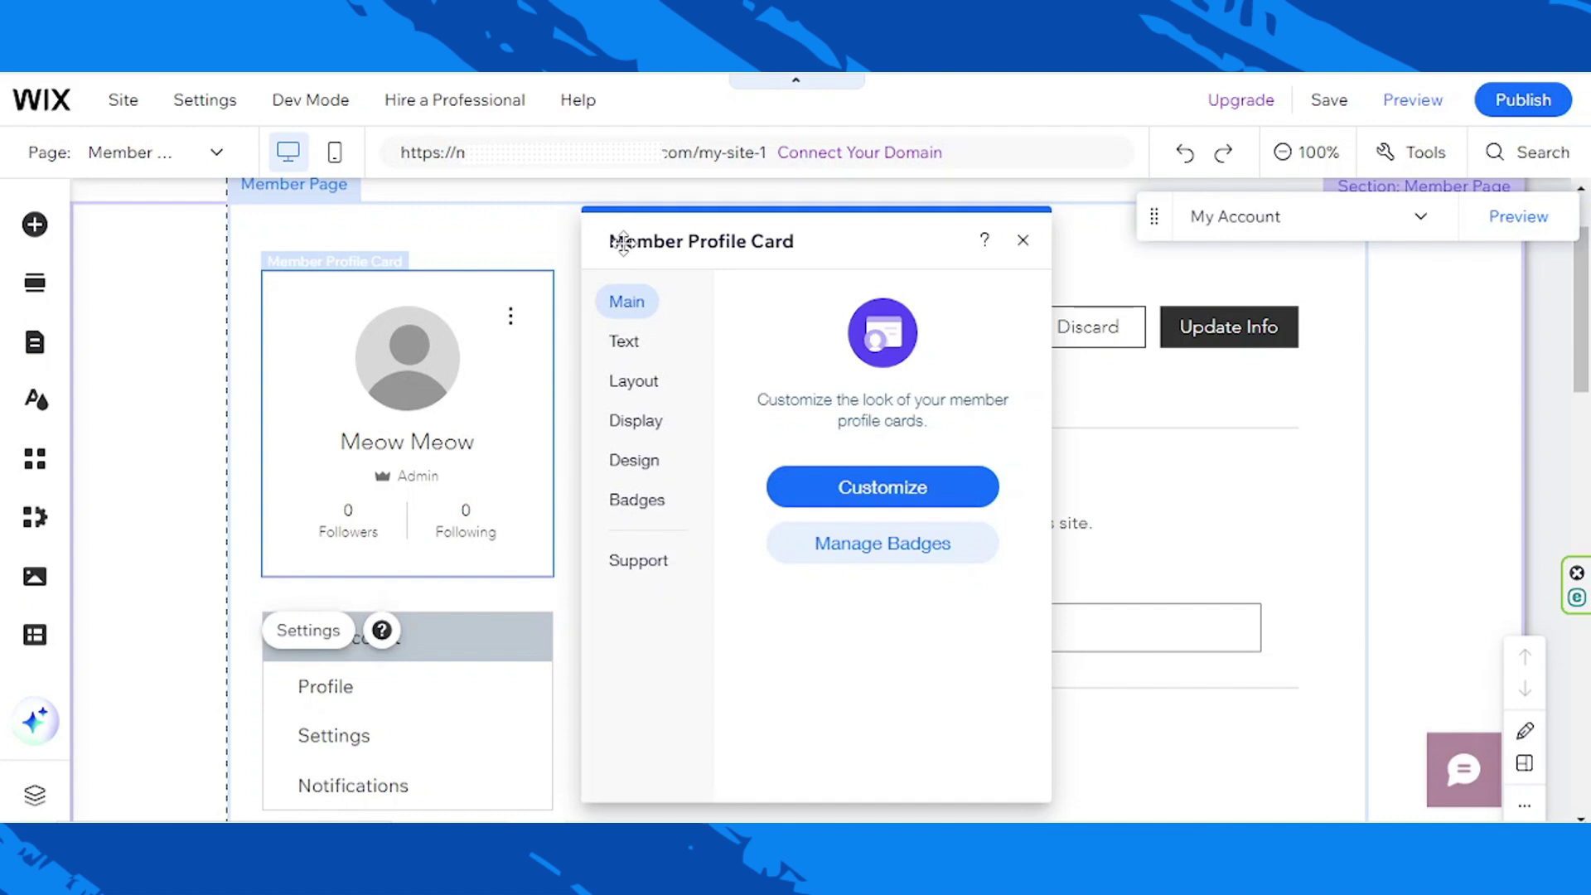
click(626, 340)
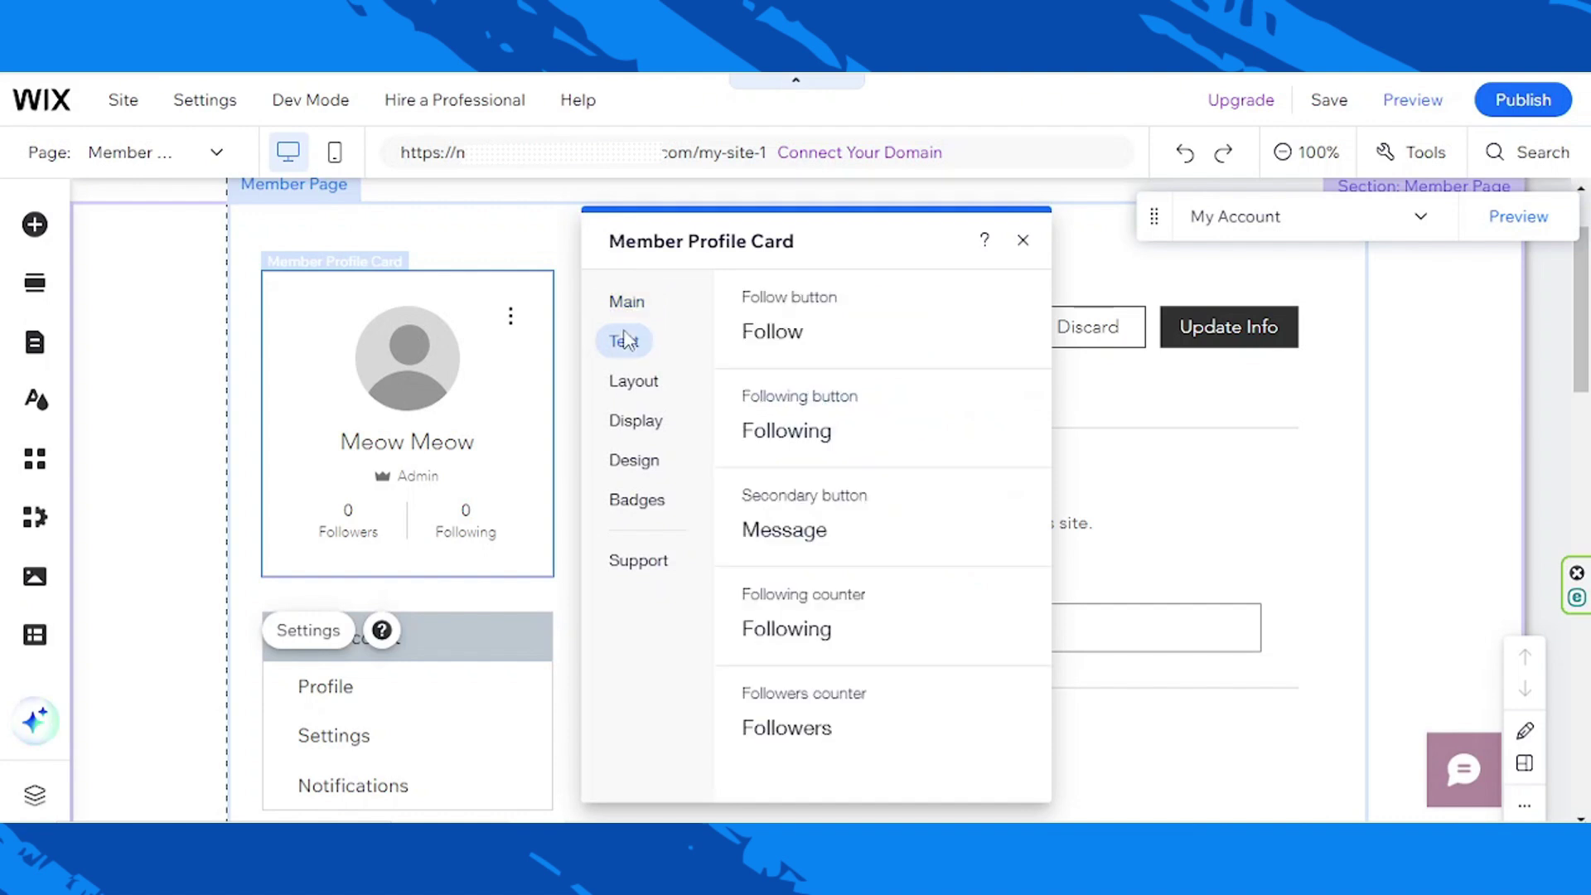
click(634, 388)
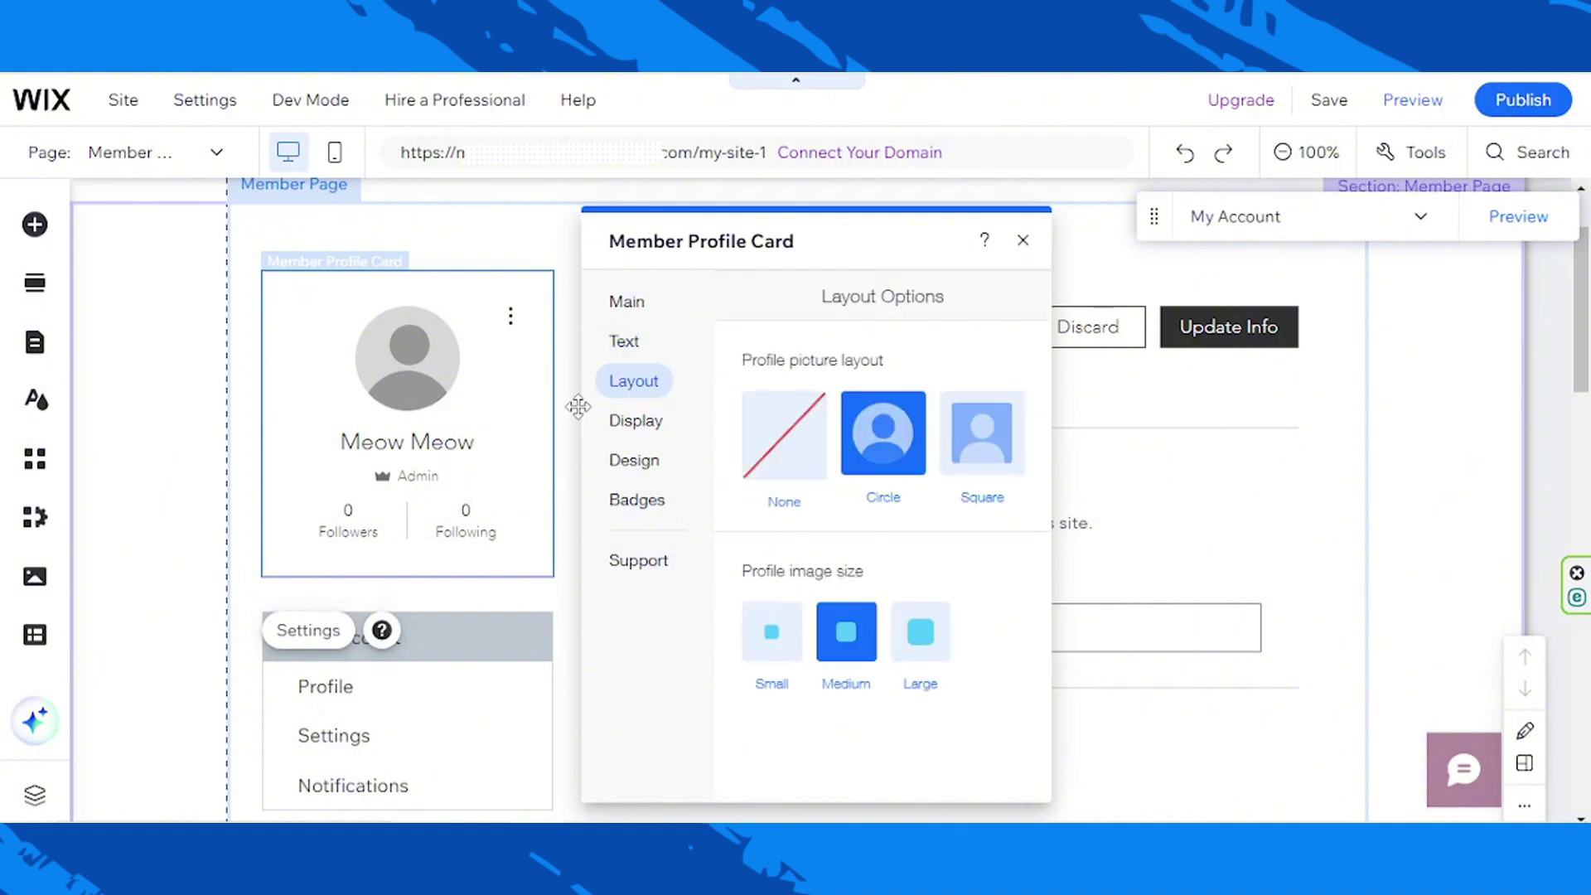
click(978, 439)
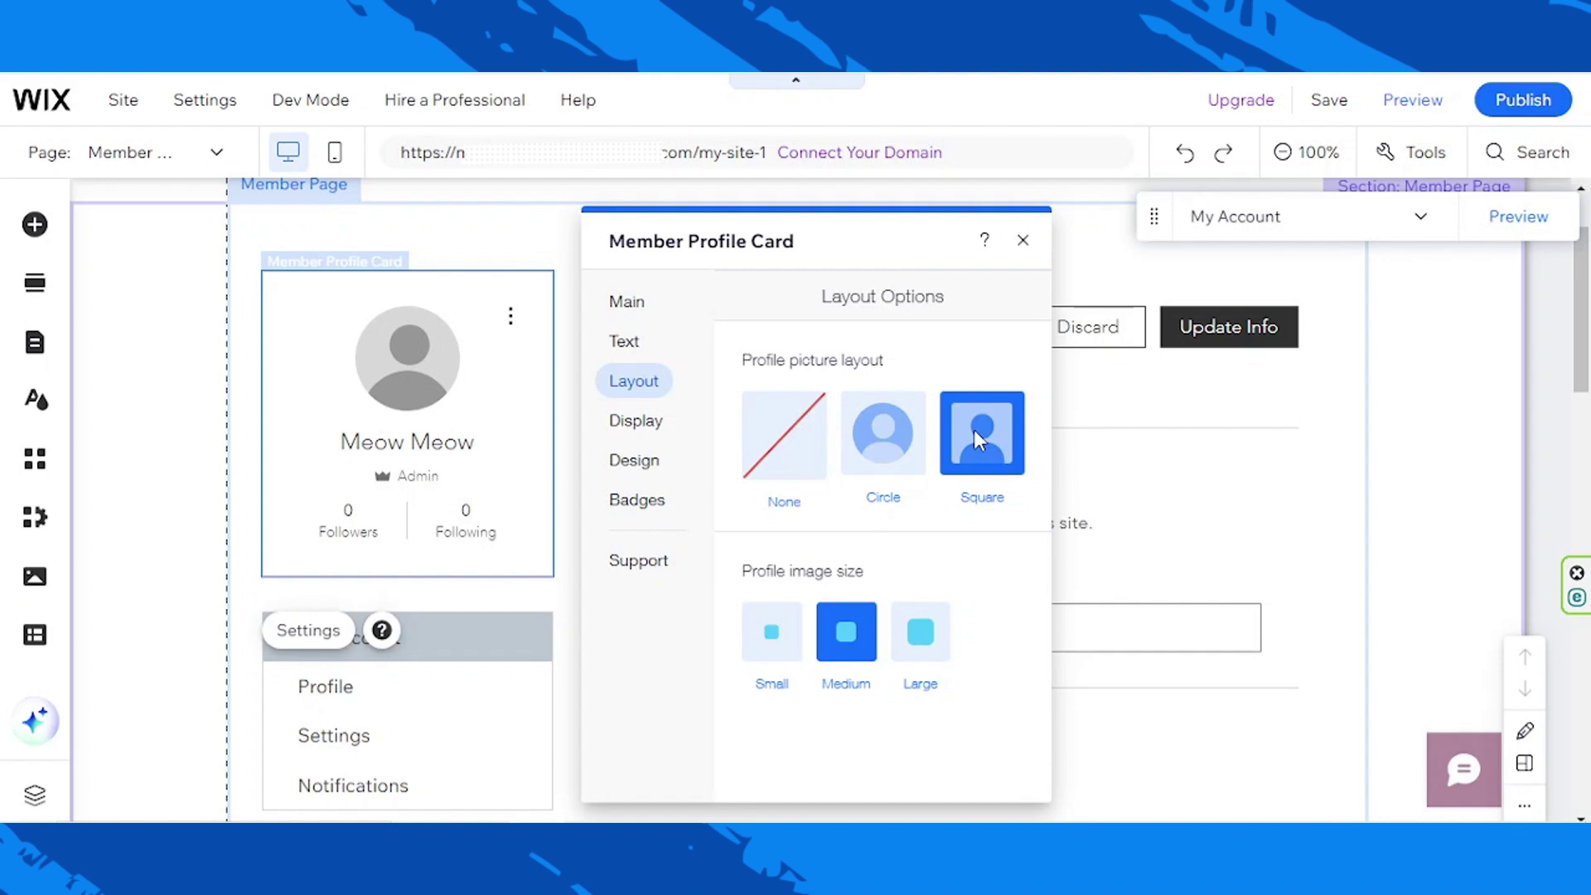
click(882, 433)
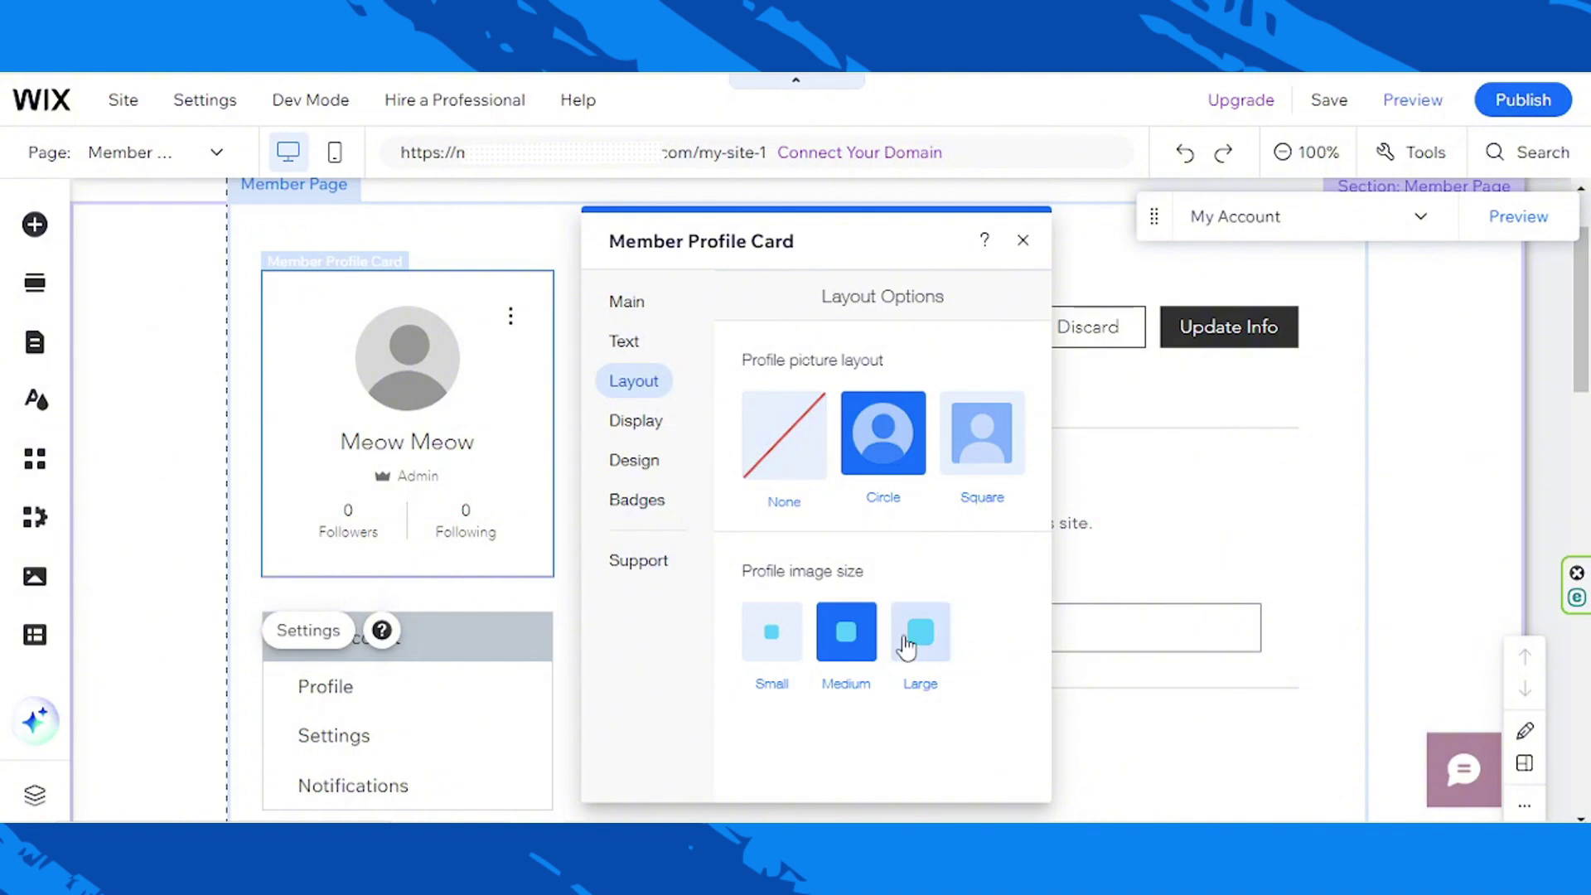
click(635, 421)
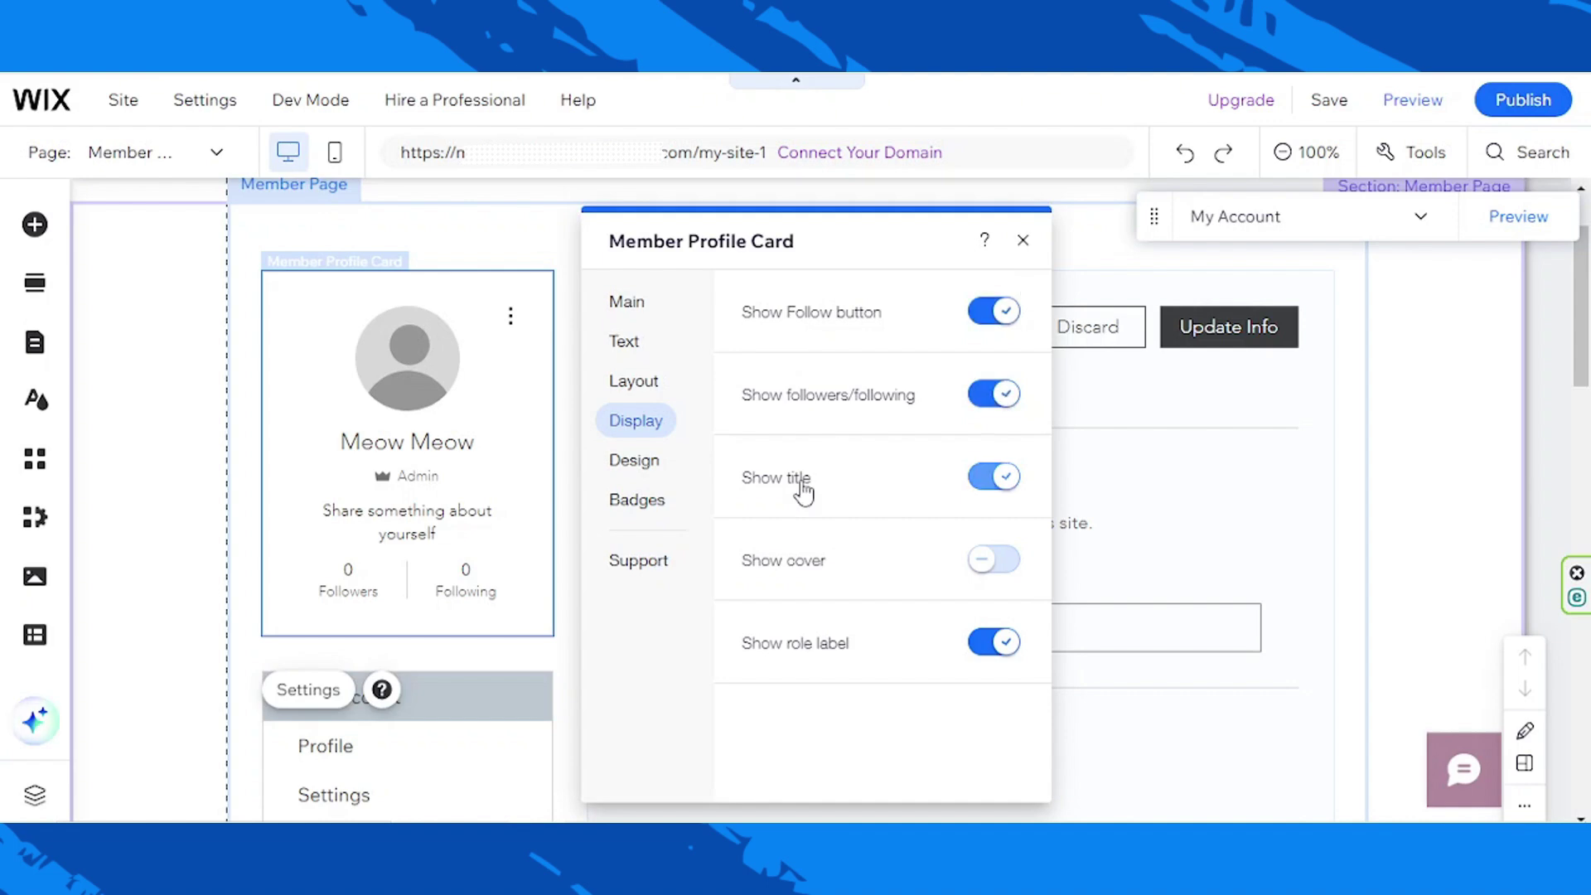
Step: Turn on Show cover so a cover banner appears on the profile card
click(993, 560)
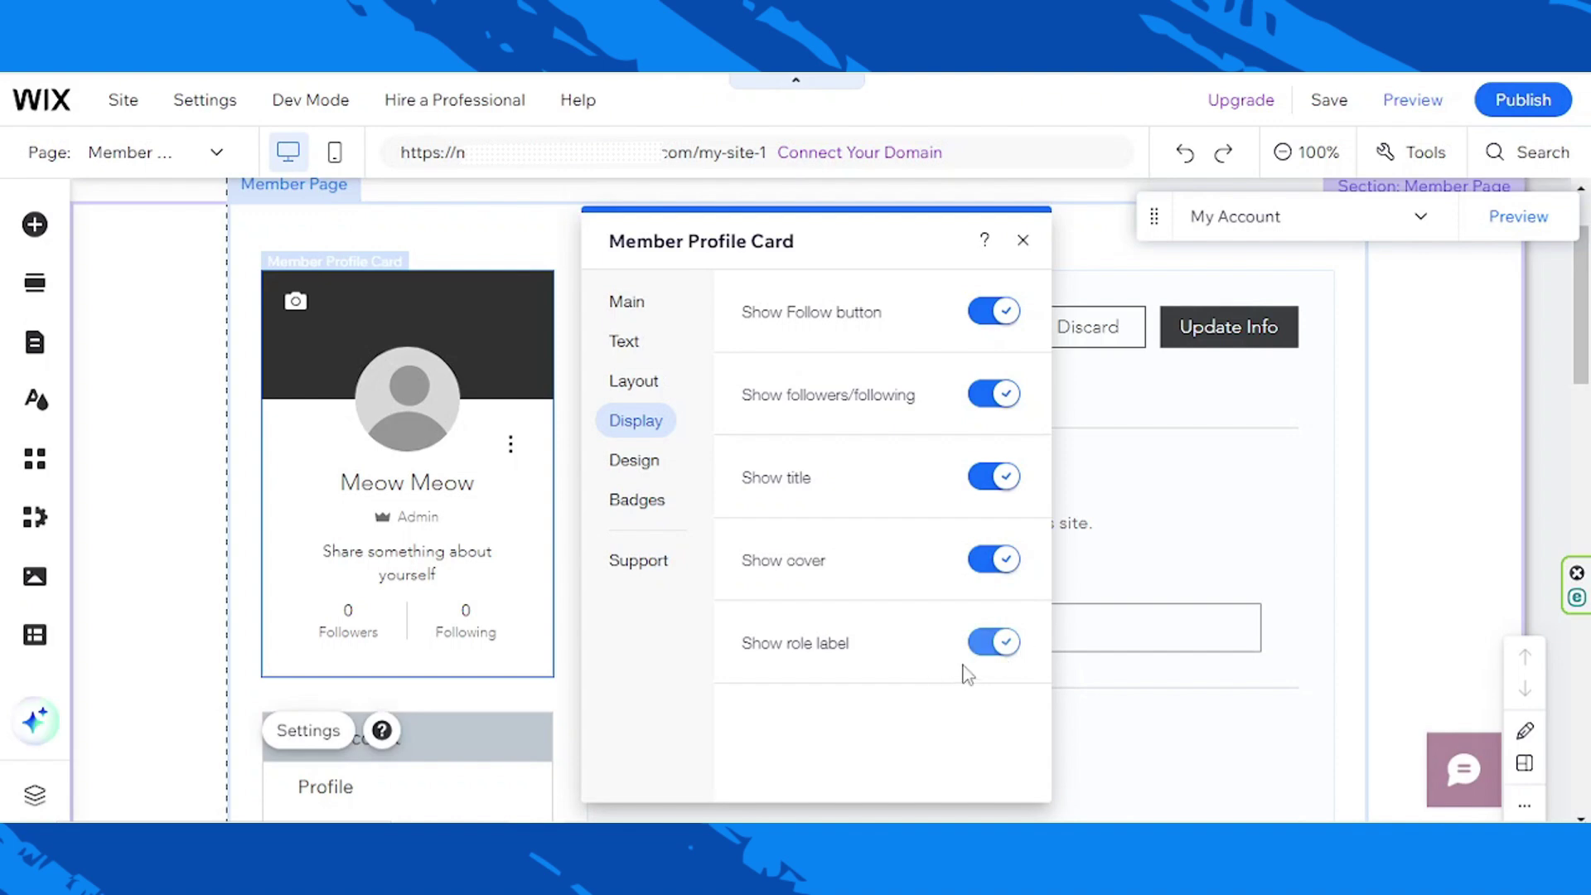
Step: Make the profile card's button fill and border plum at 100% opacity
click(656, 460)
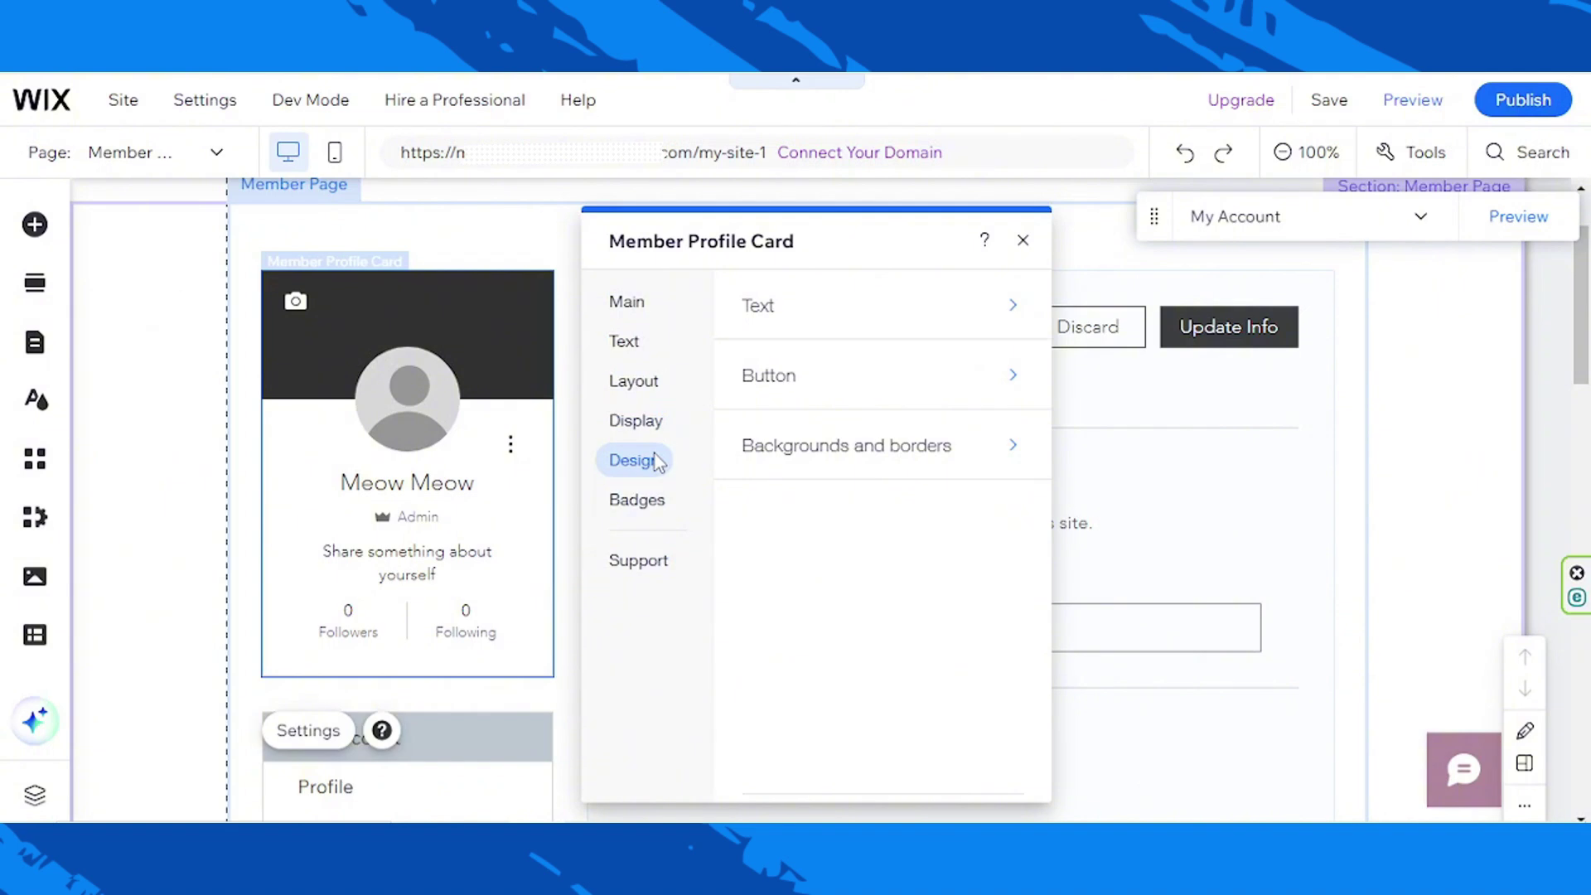
click(860, 408)
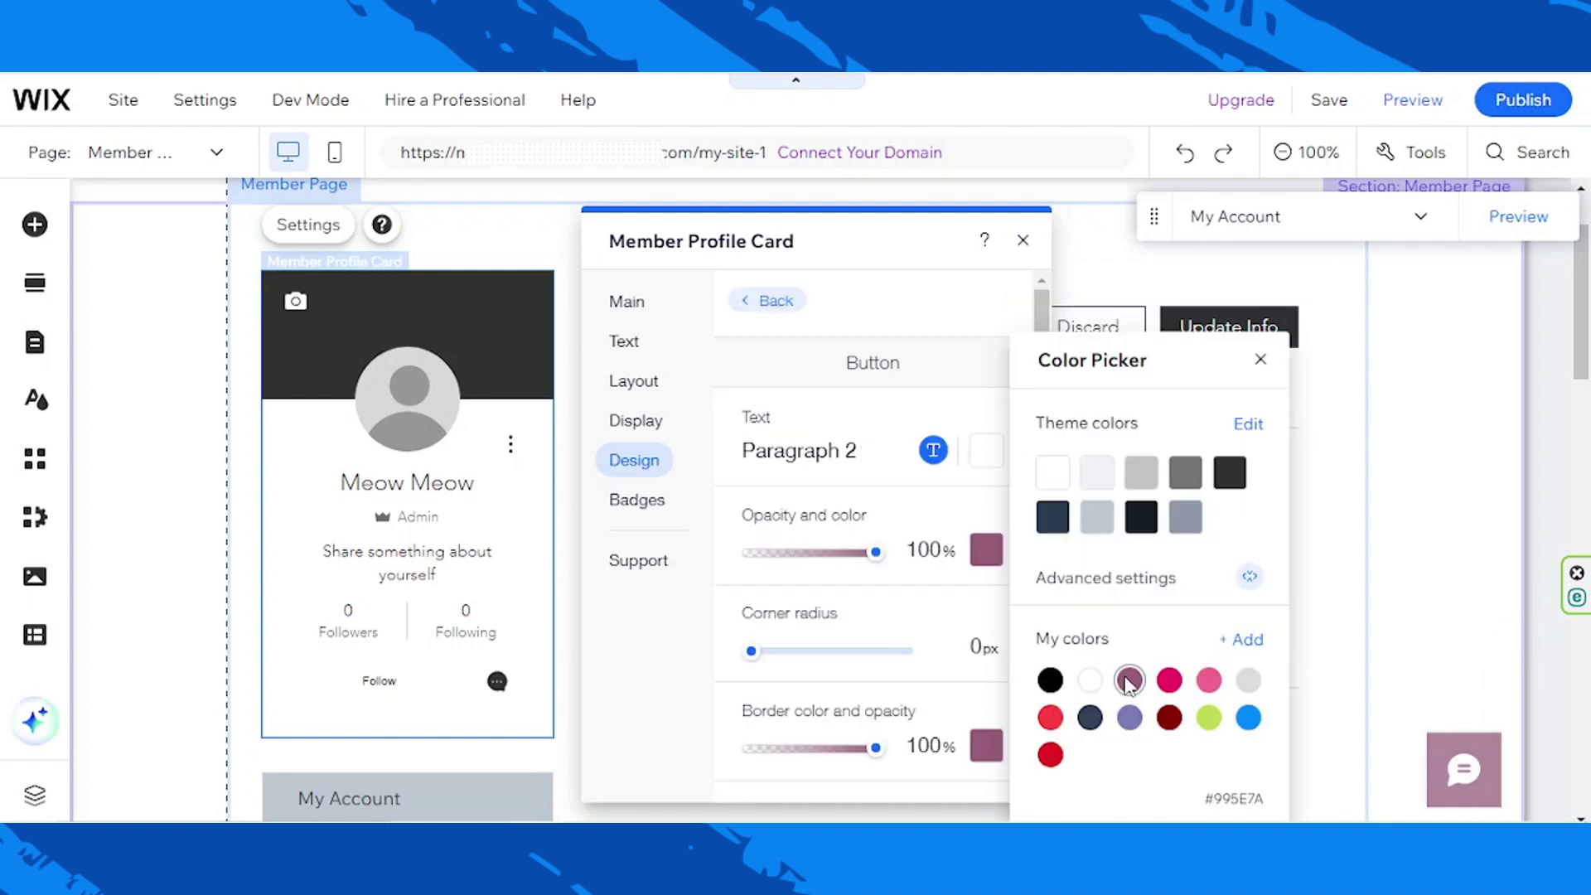
click(984, 633)
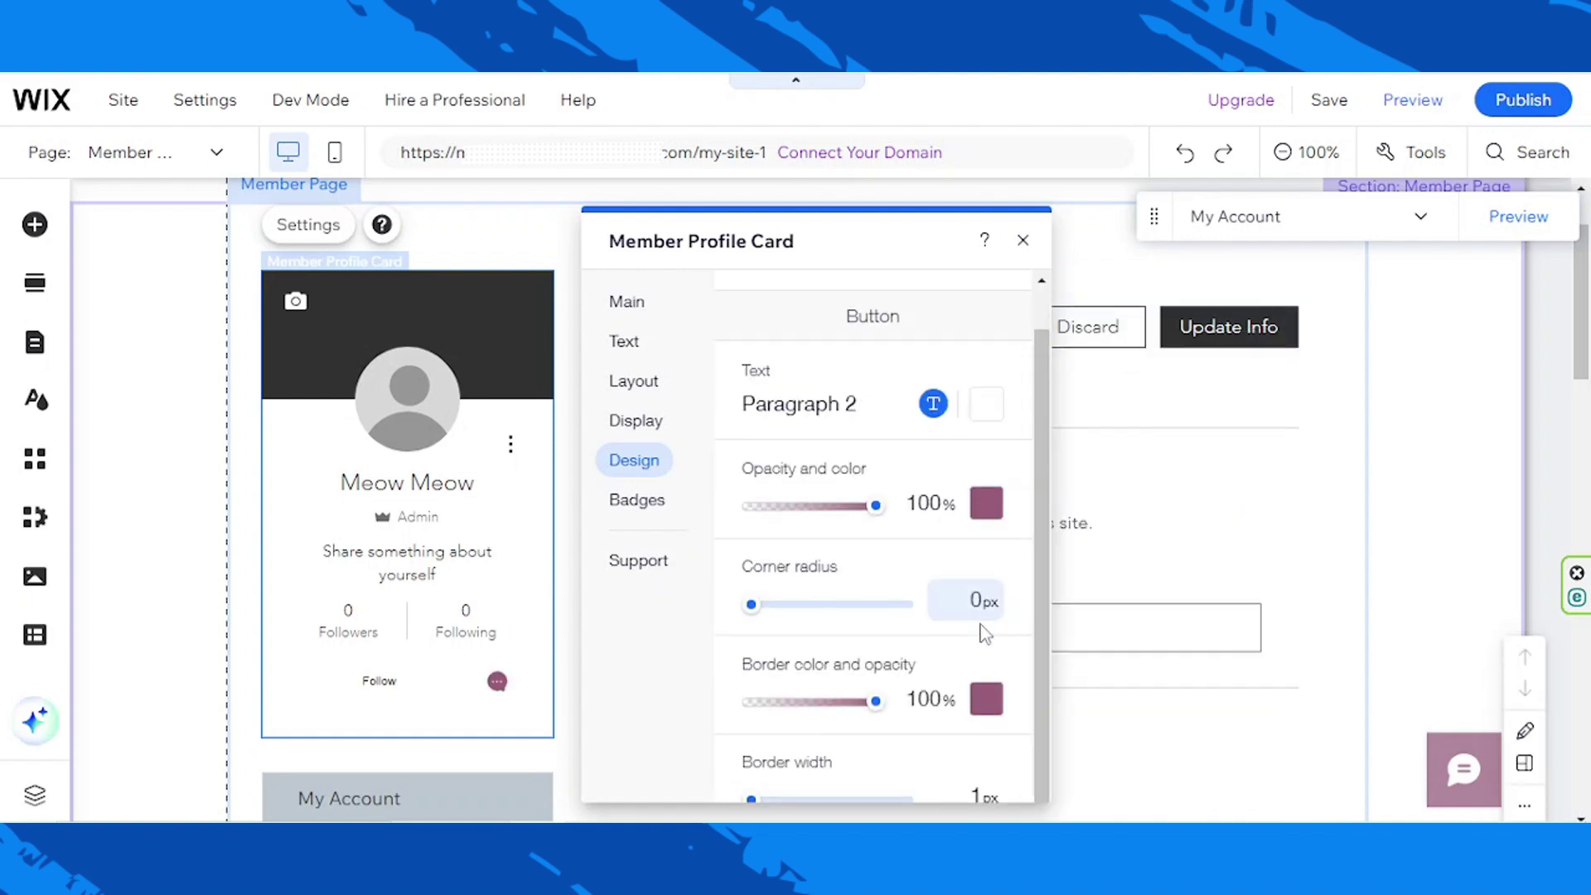
scroll(990, 667, down, 1)
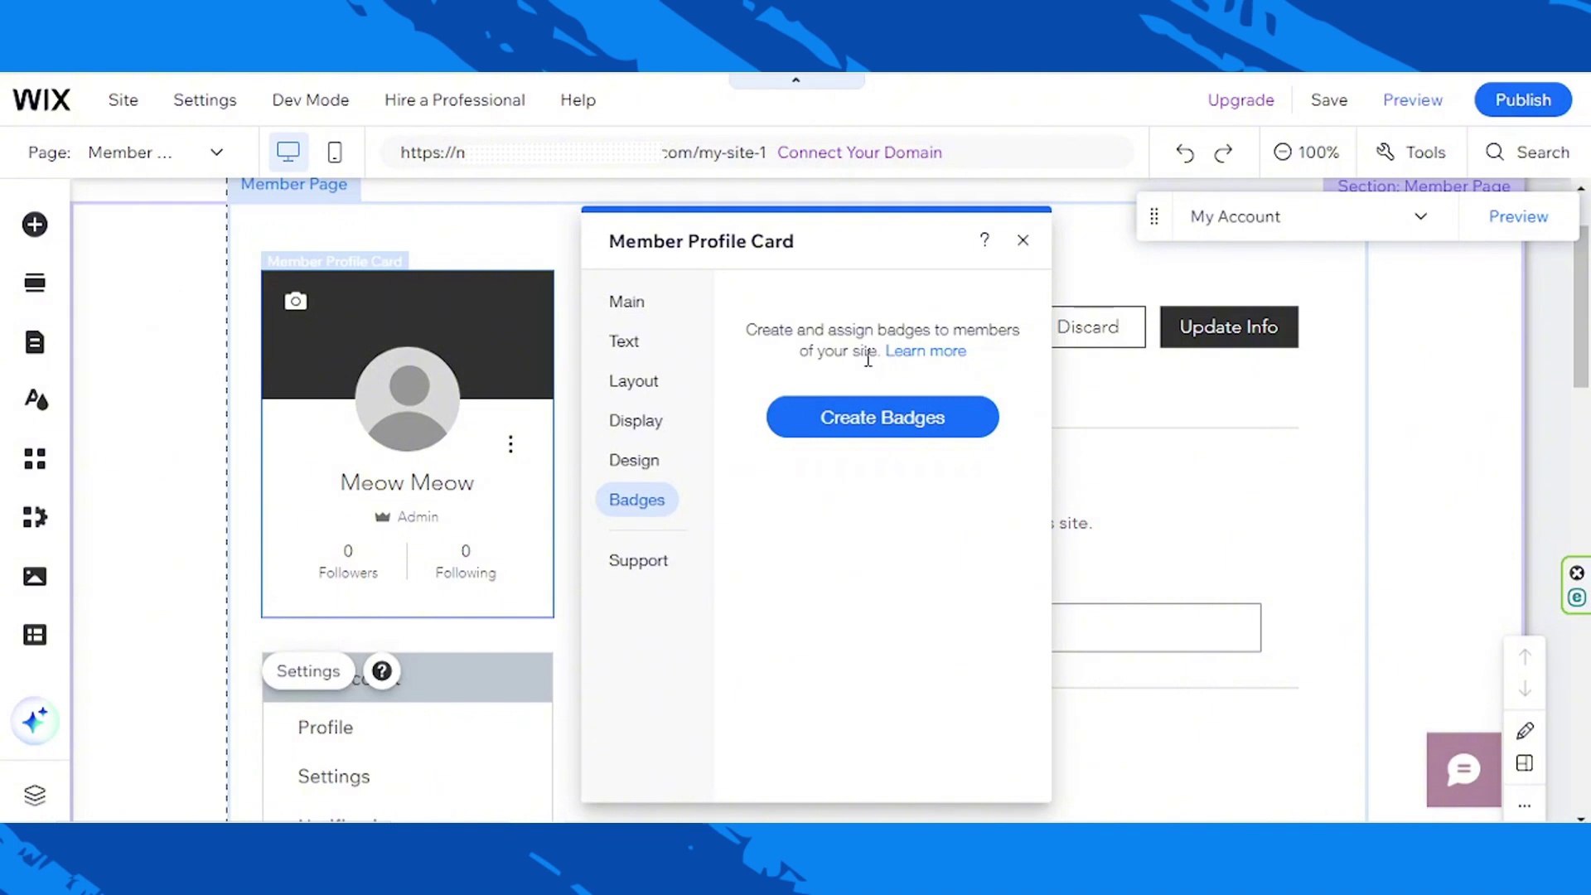
Step: Close the profile card settings and select the Member Page widget
scroll(468, 710, down, 2)
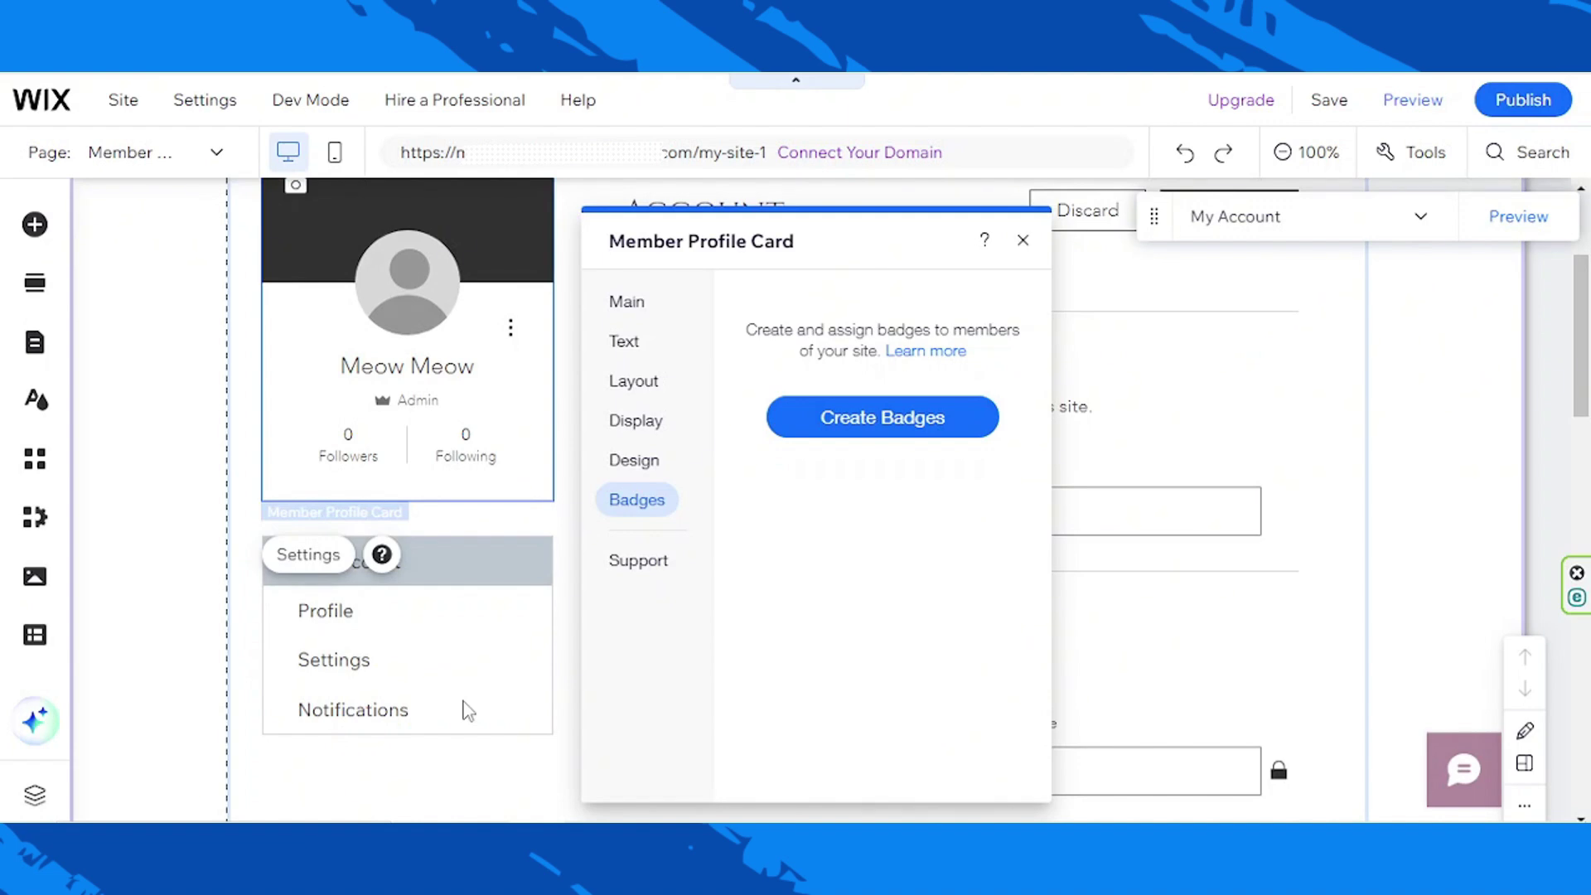
click(567, 540)
click(563, 533)
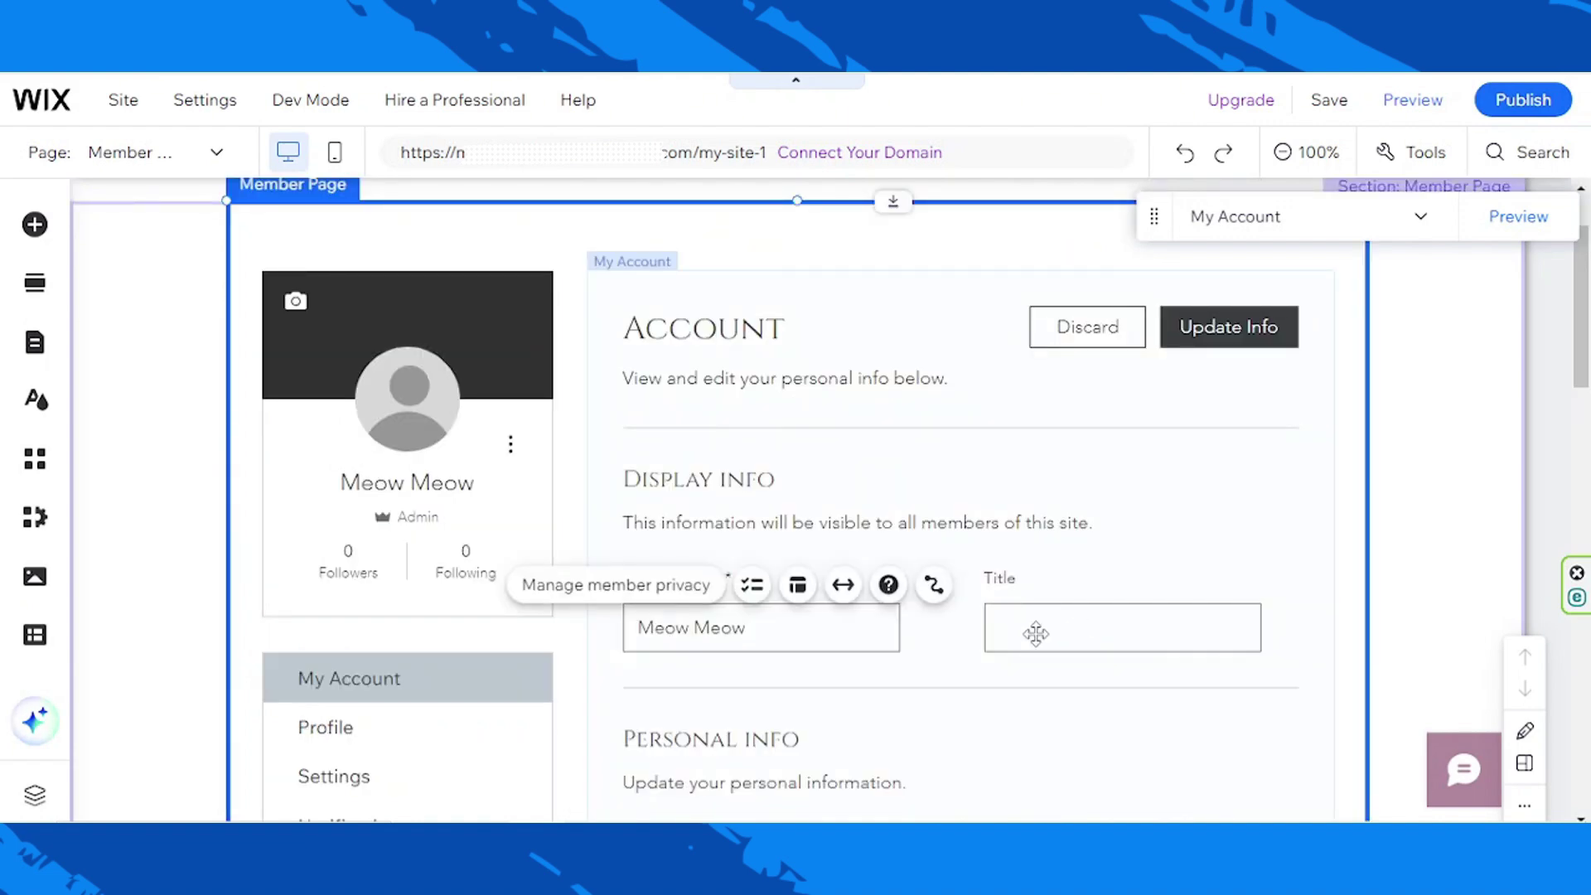
Step: Style the member menu so the selected My Account item has a plum fill
scroll(745, 580, down, 3)
click(532, 498)
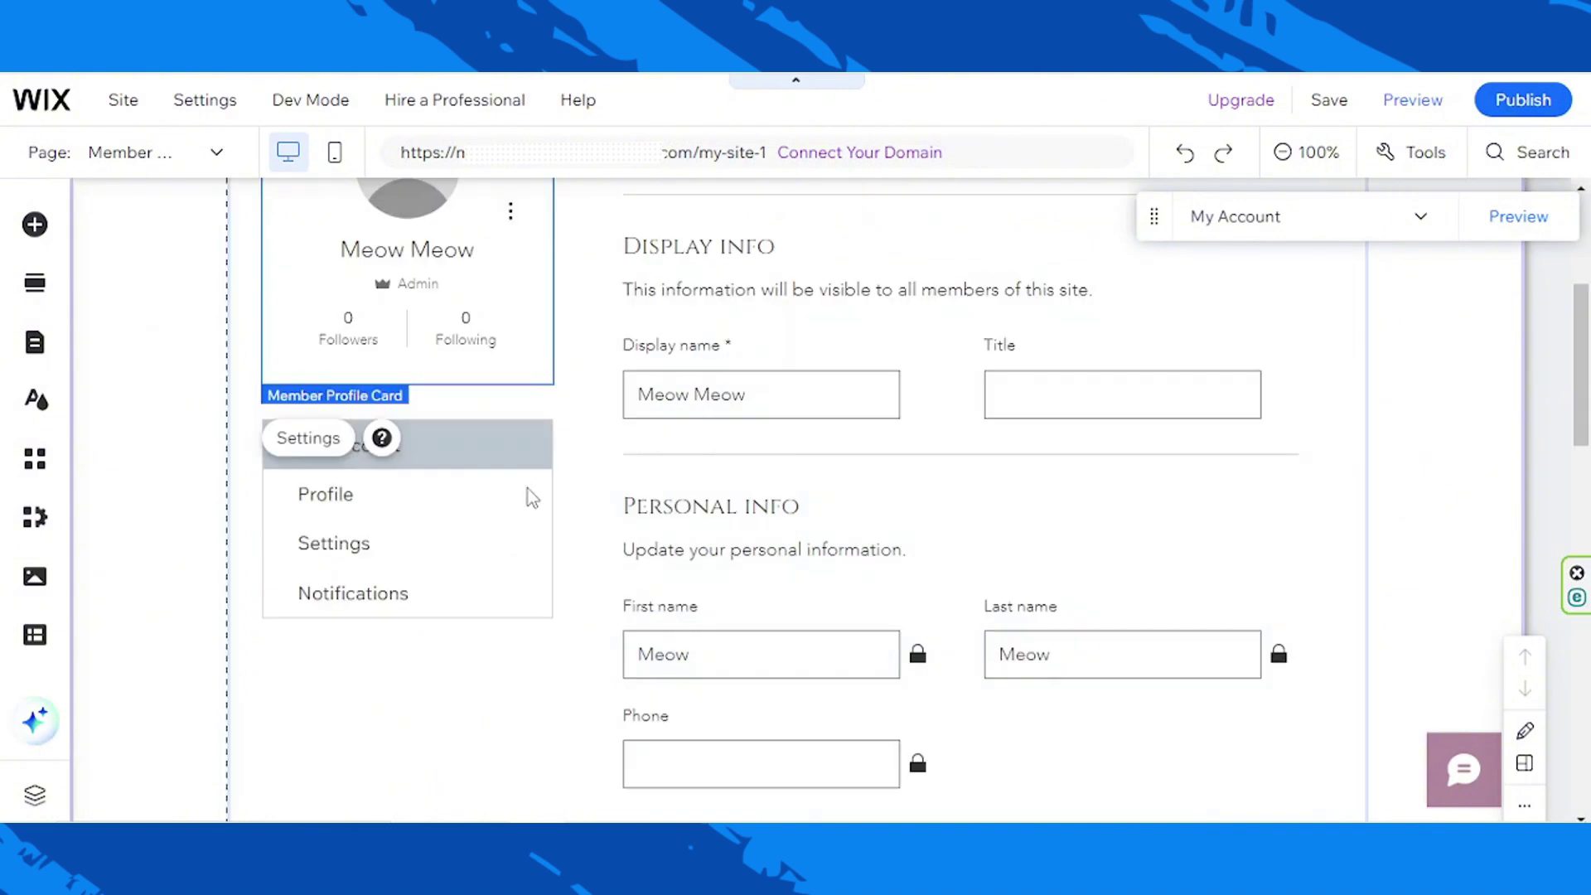
click(531, 498)
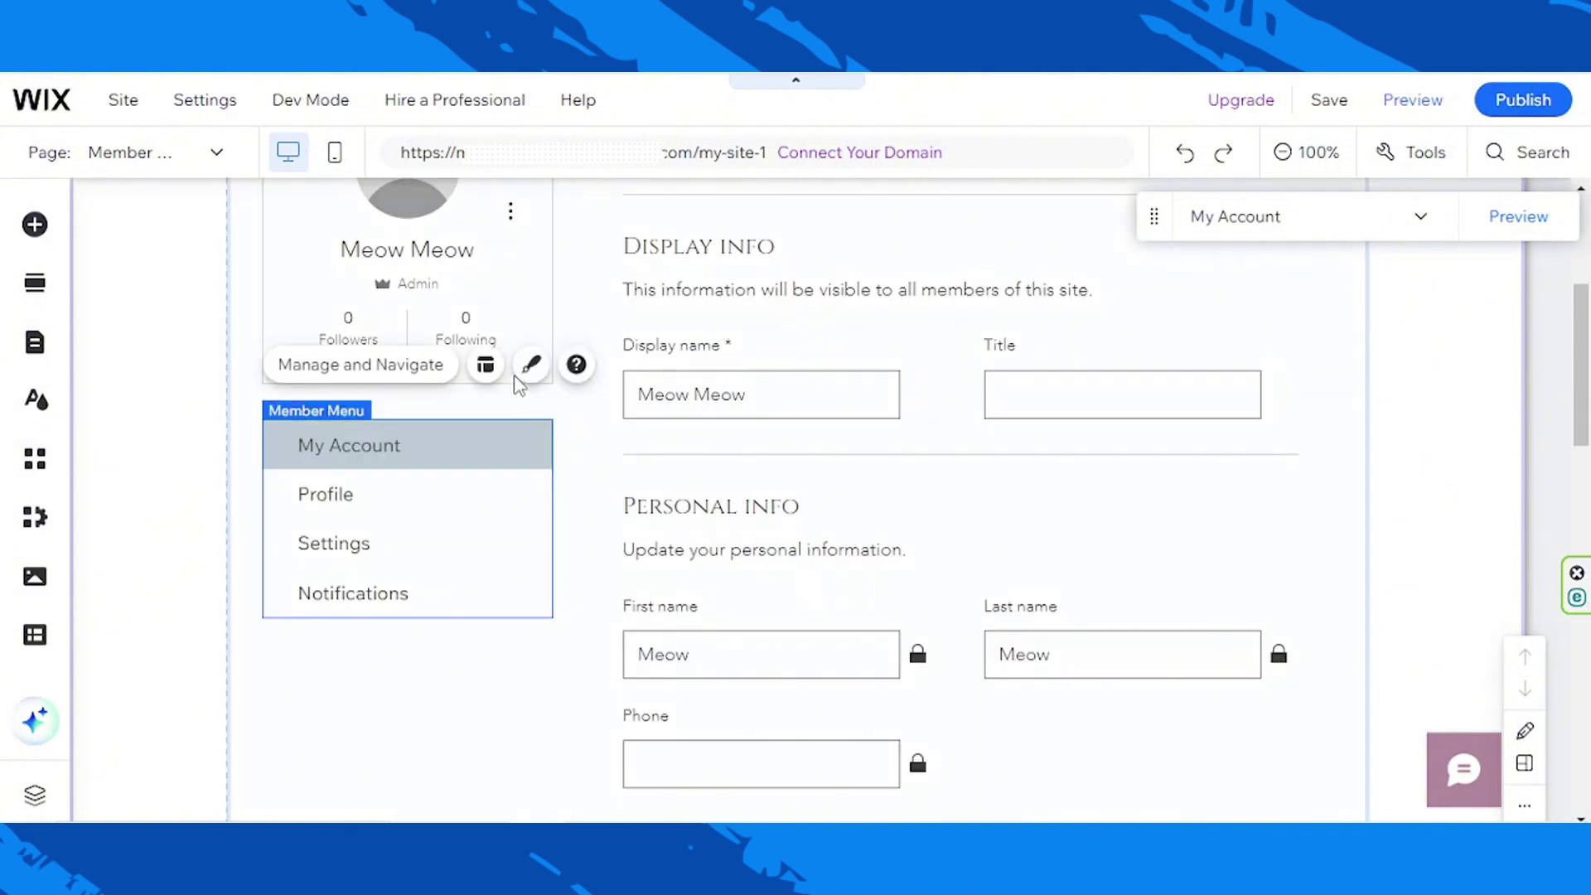
click(533, 370)
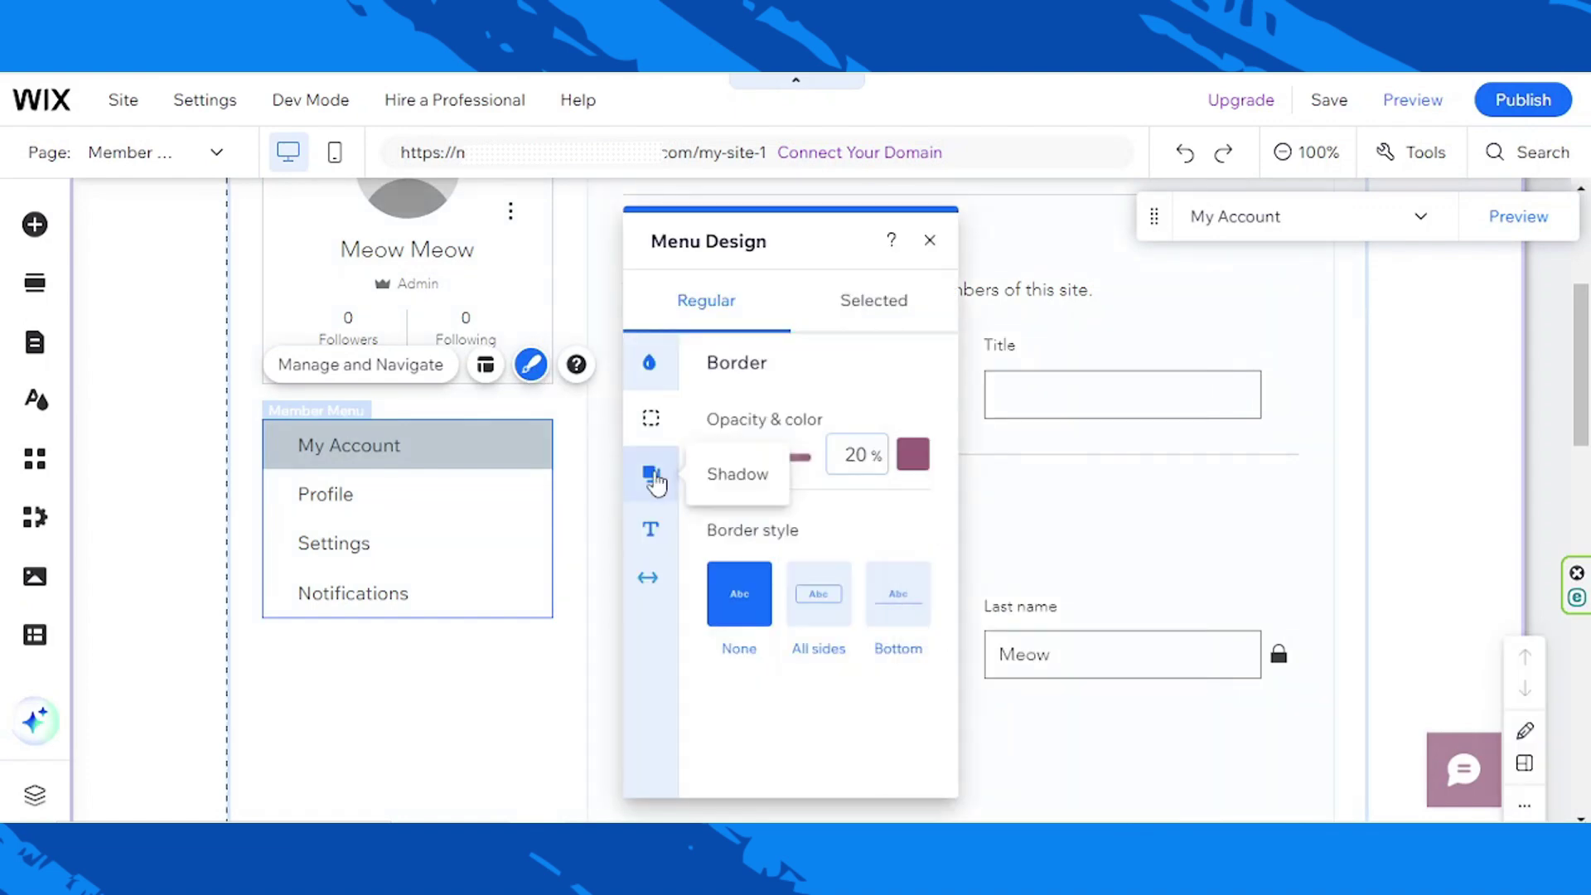
click(827, 598)
click(883, 593)
scroll(787, 662, down, 3)
click(649, 362)
click(911, 455)
click(550, 663)
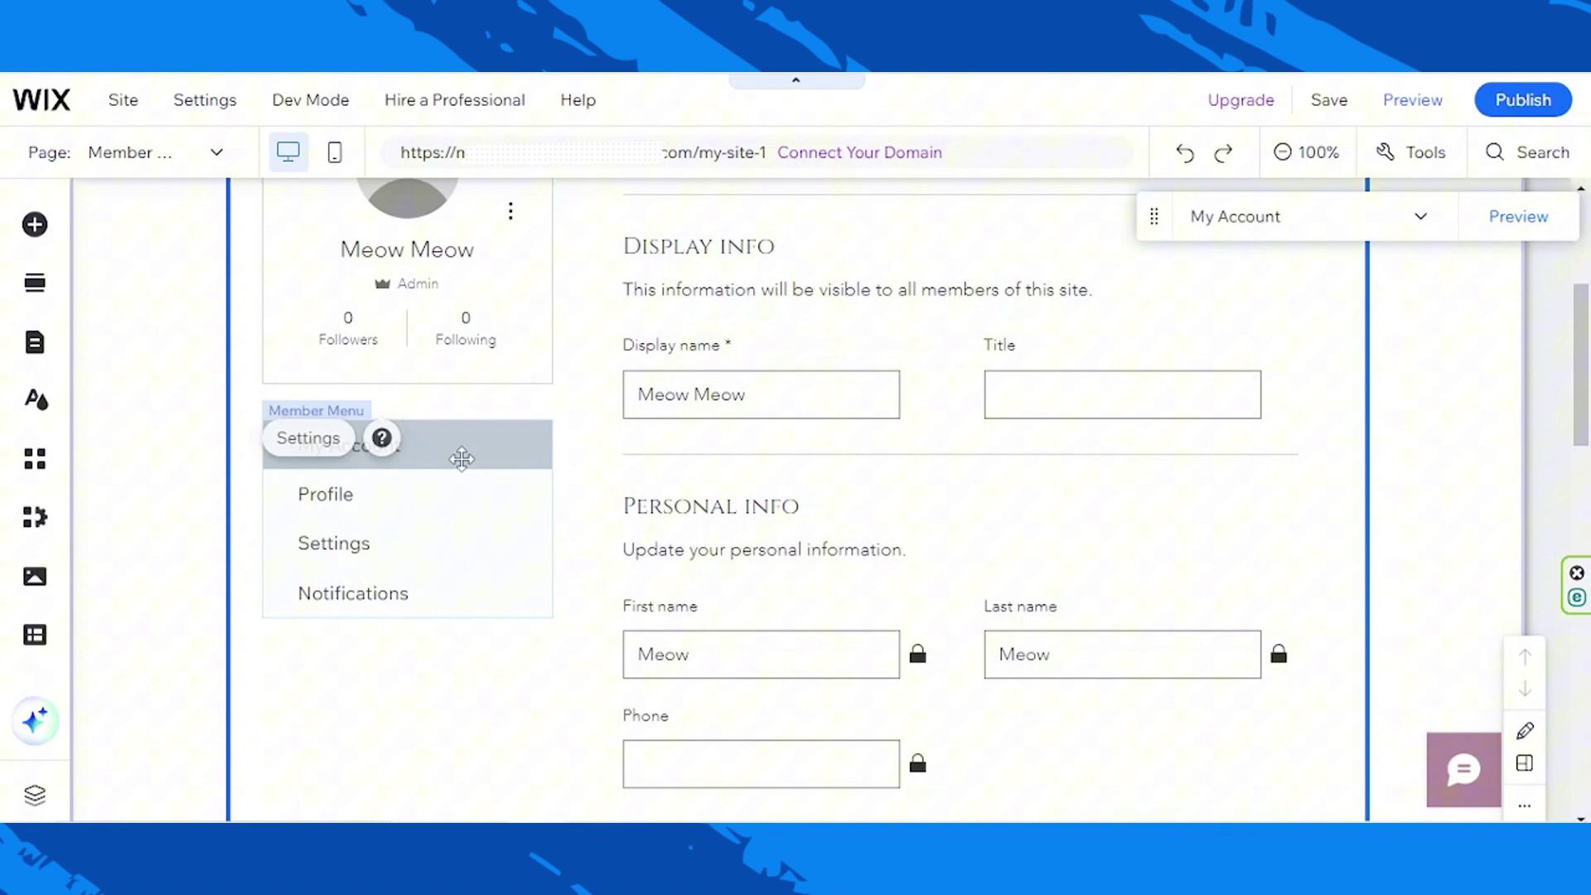
click(487, 362)
click(795, 362)
click(1024, 680)
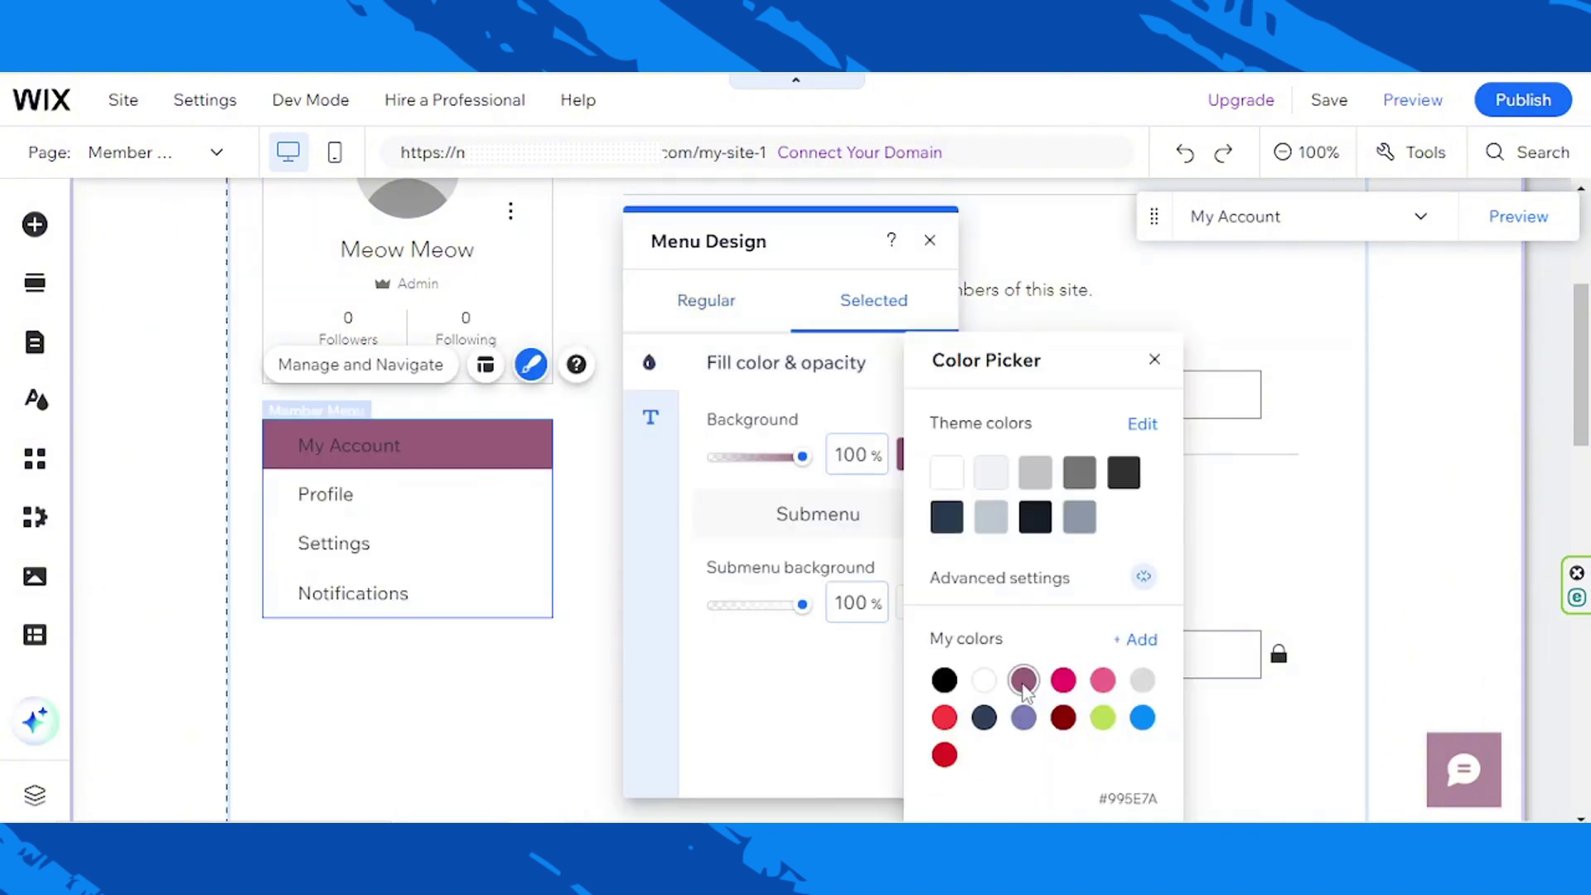
click(650, 417)
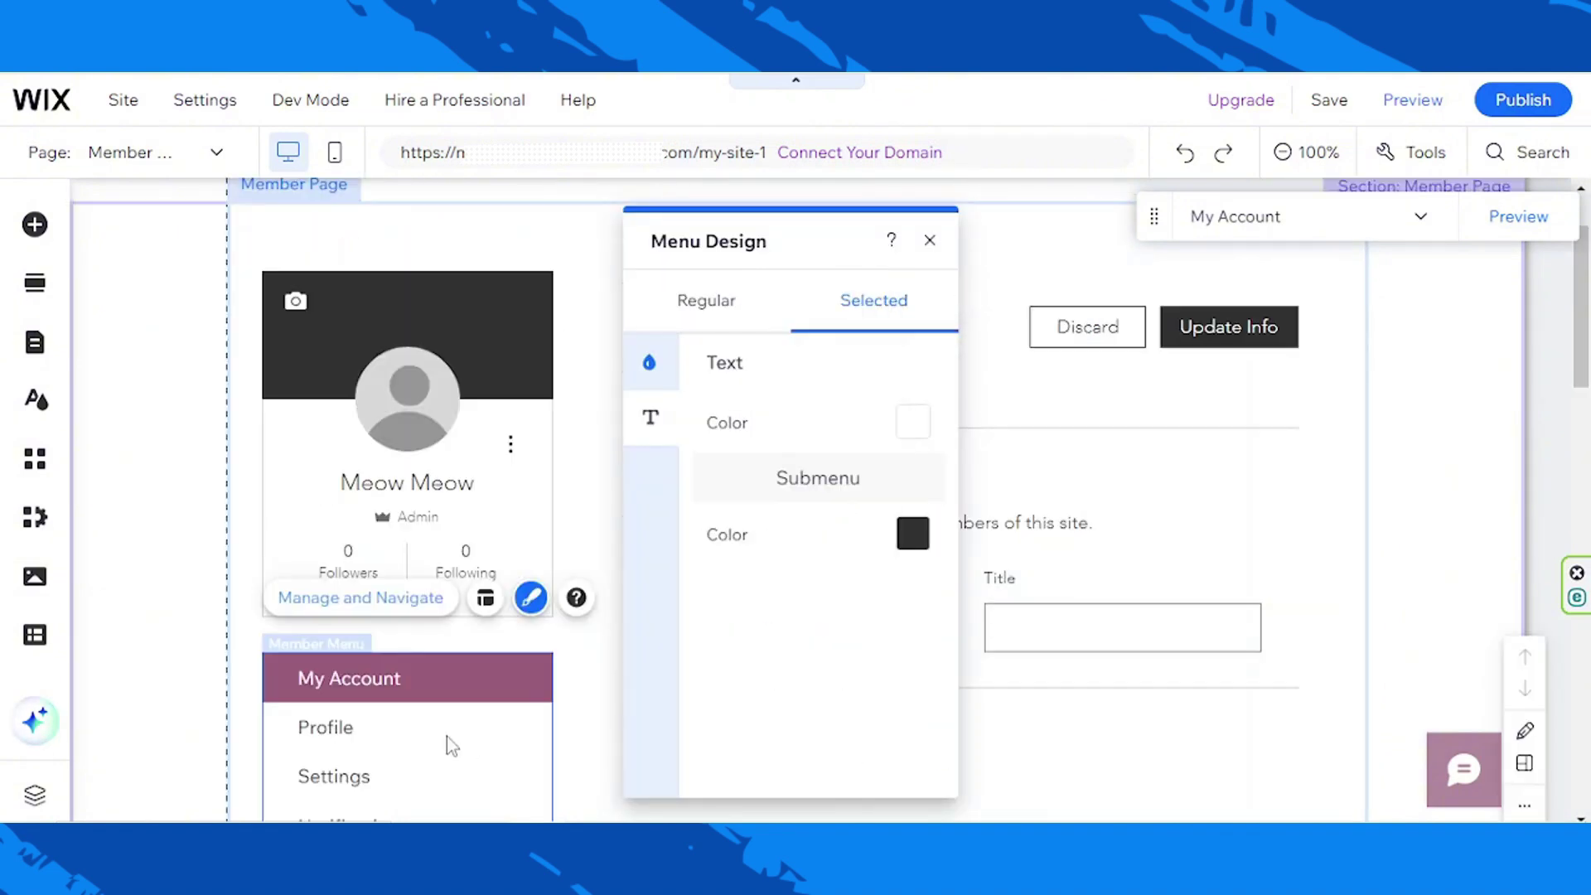
click(915, 469)
Step: Set the My Account page's Update Info and Discard buttons to plum
click(597, 669)
click(1052, 419)
click(1186, 514)
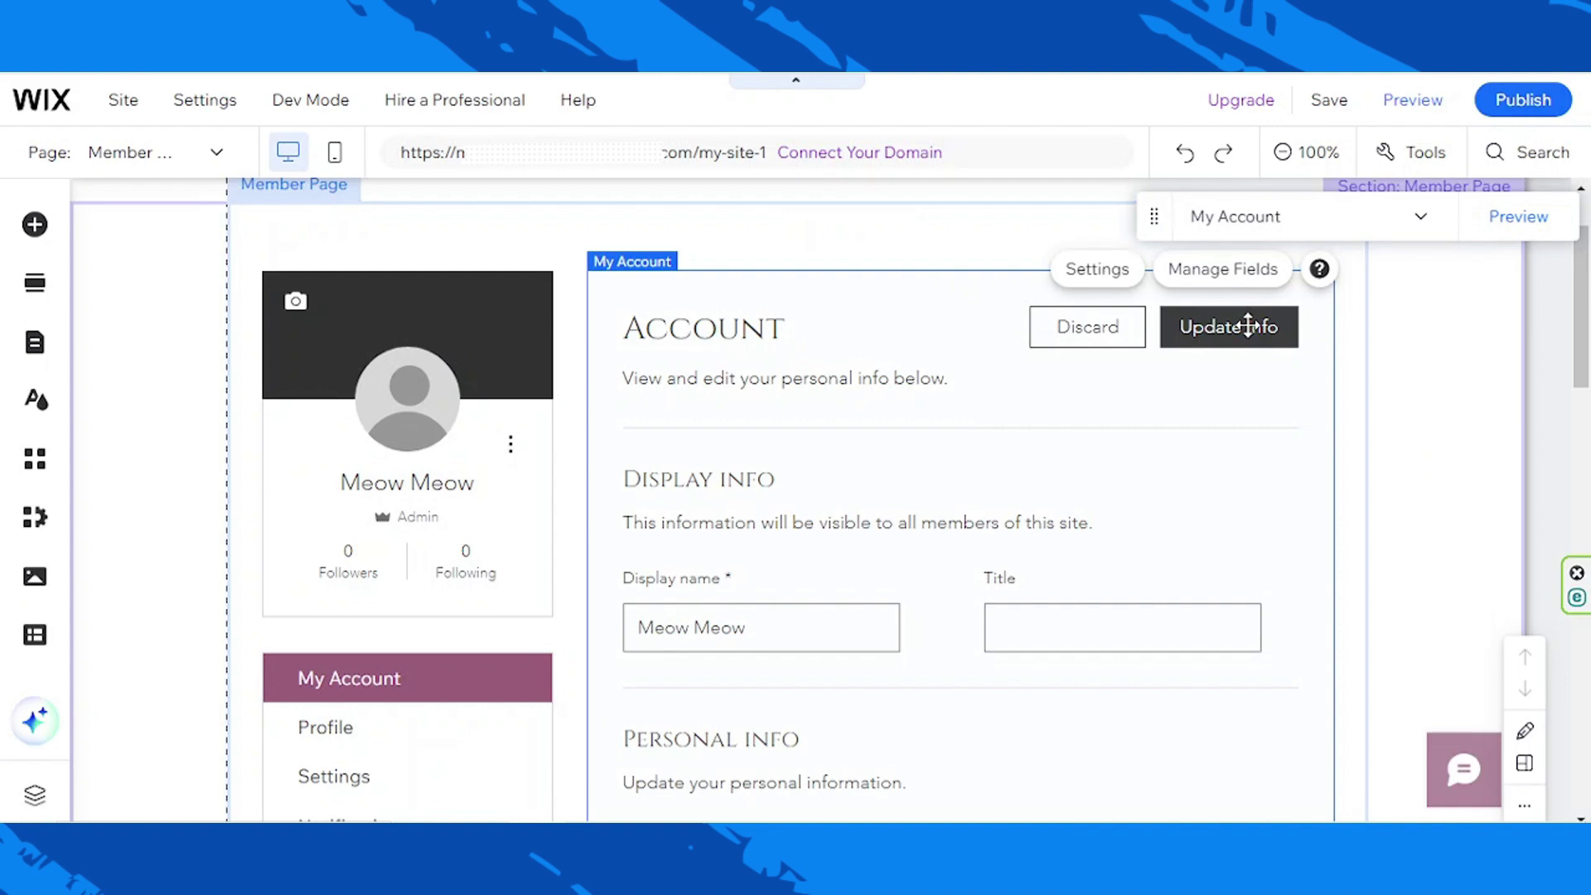
click(1096, 269)
click(1051, 419)
click(1218, 525)
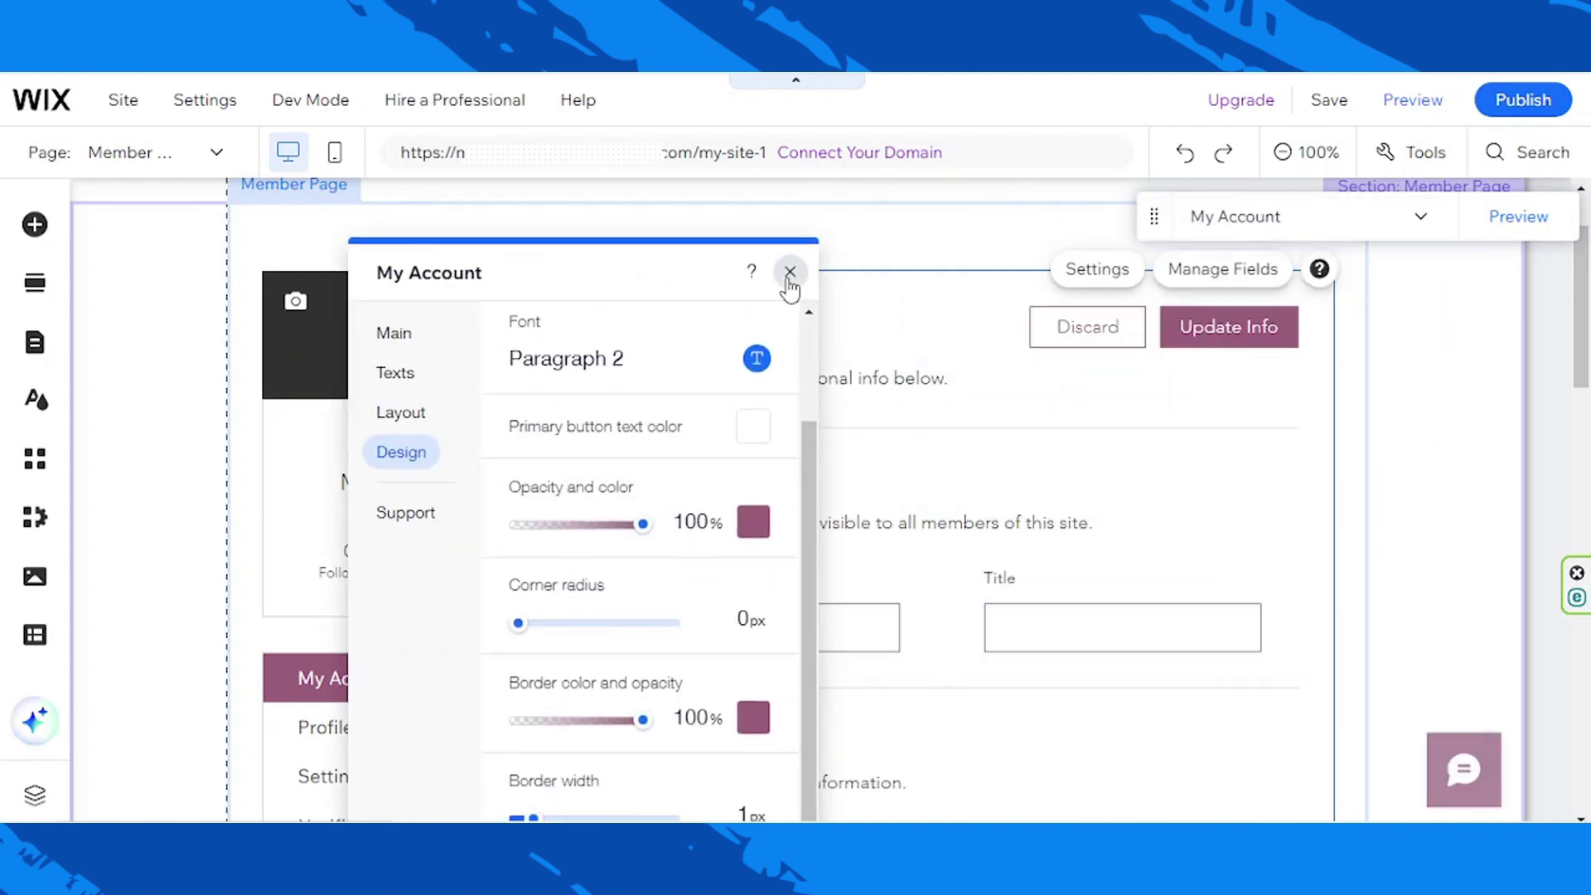
click(788, 284)
scroll(961, 527, down, 2)
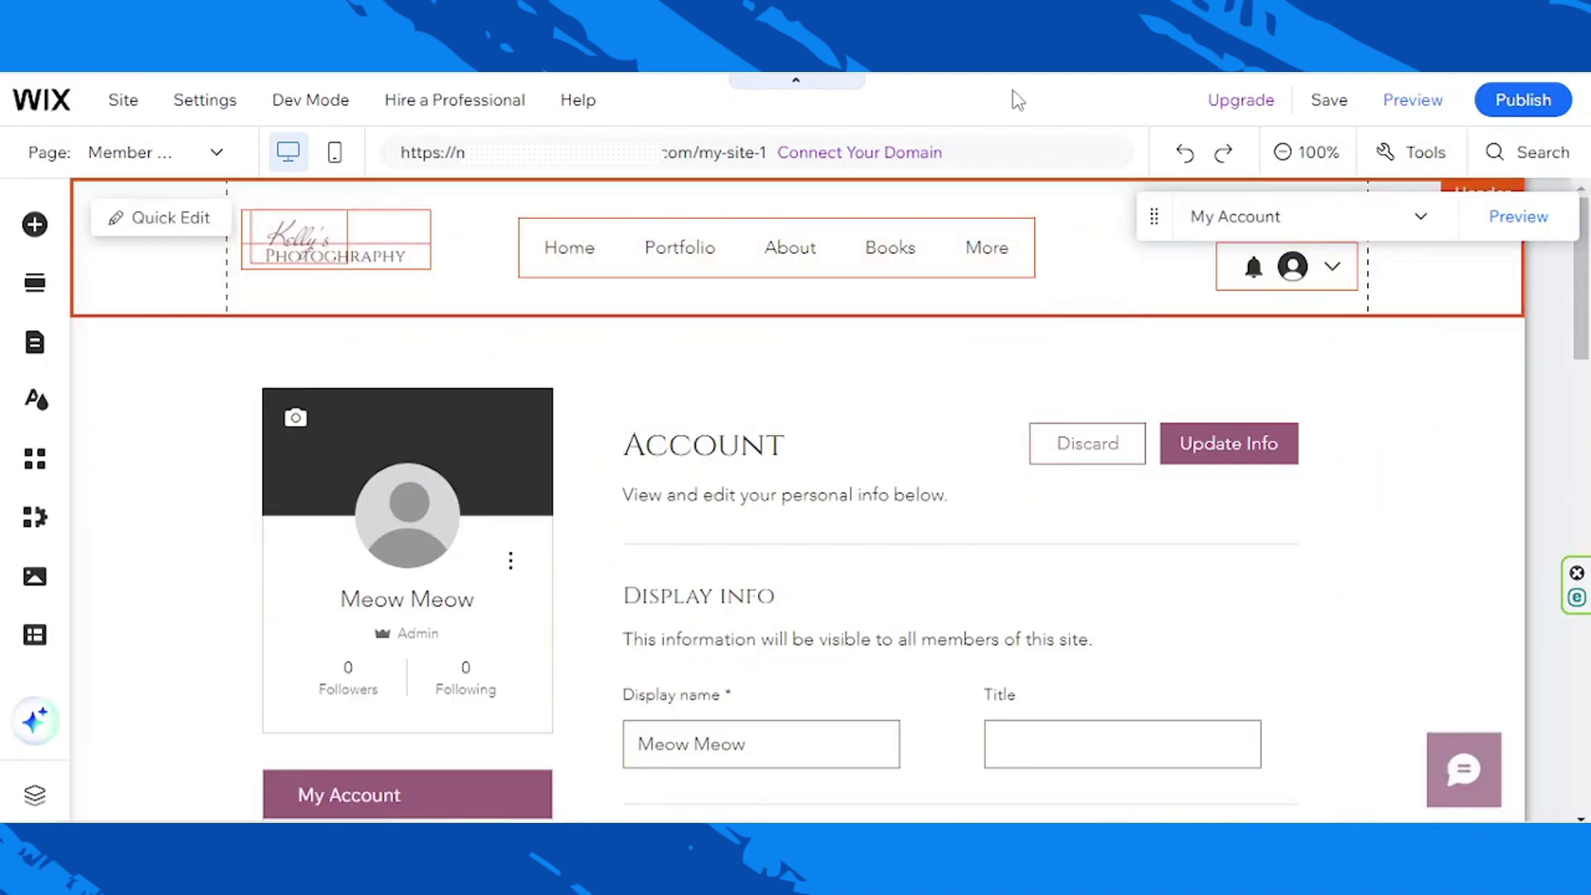
click(1097, 420)
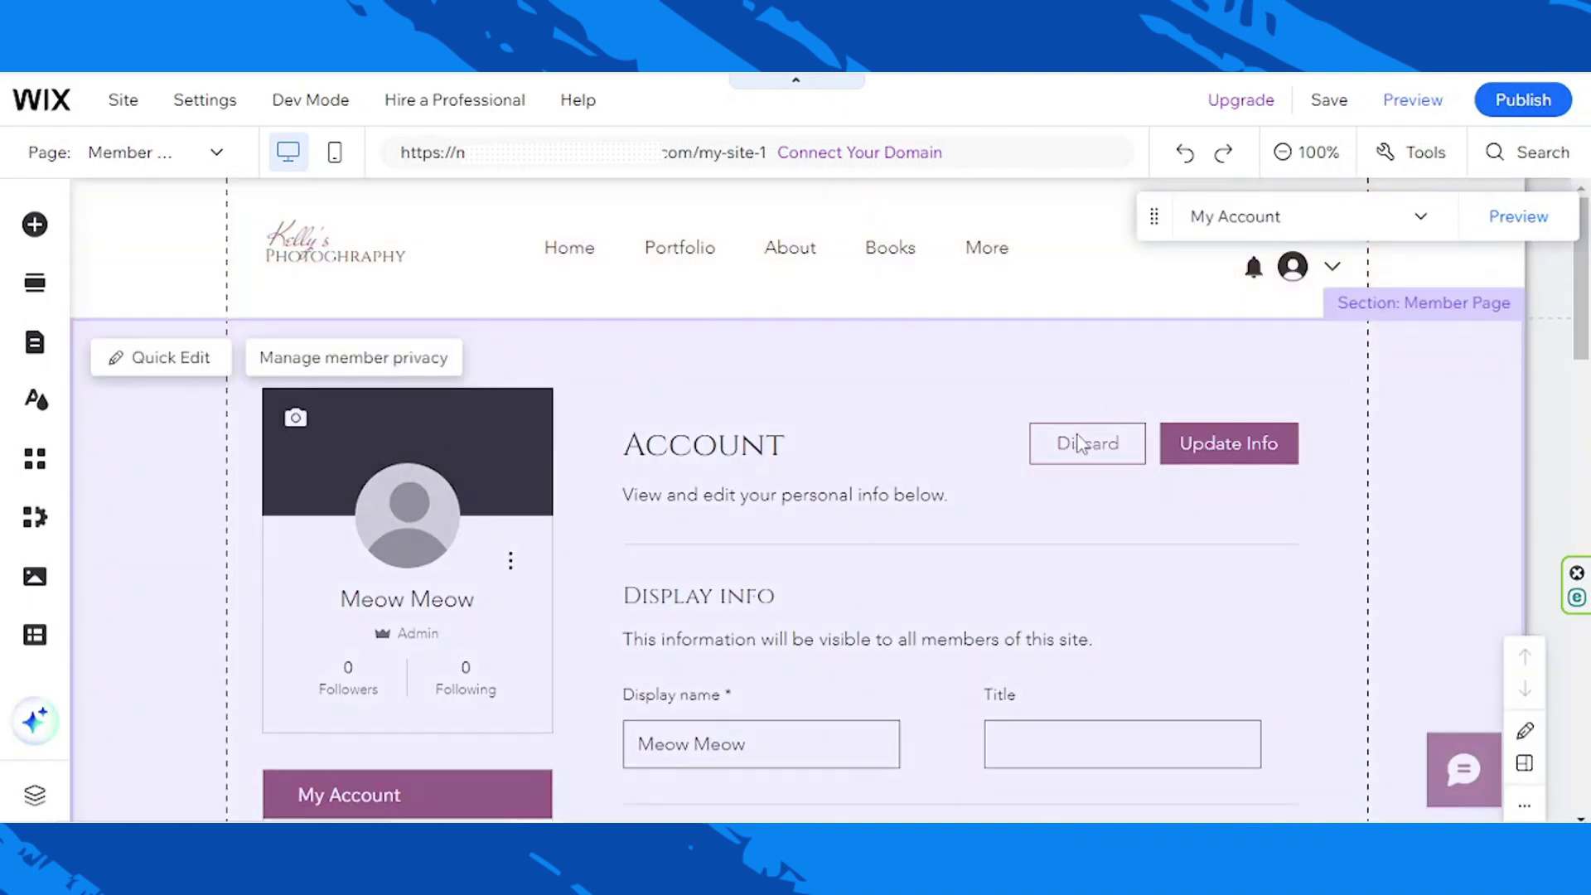
scroll(1158, 575, down, 10)
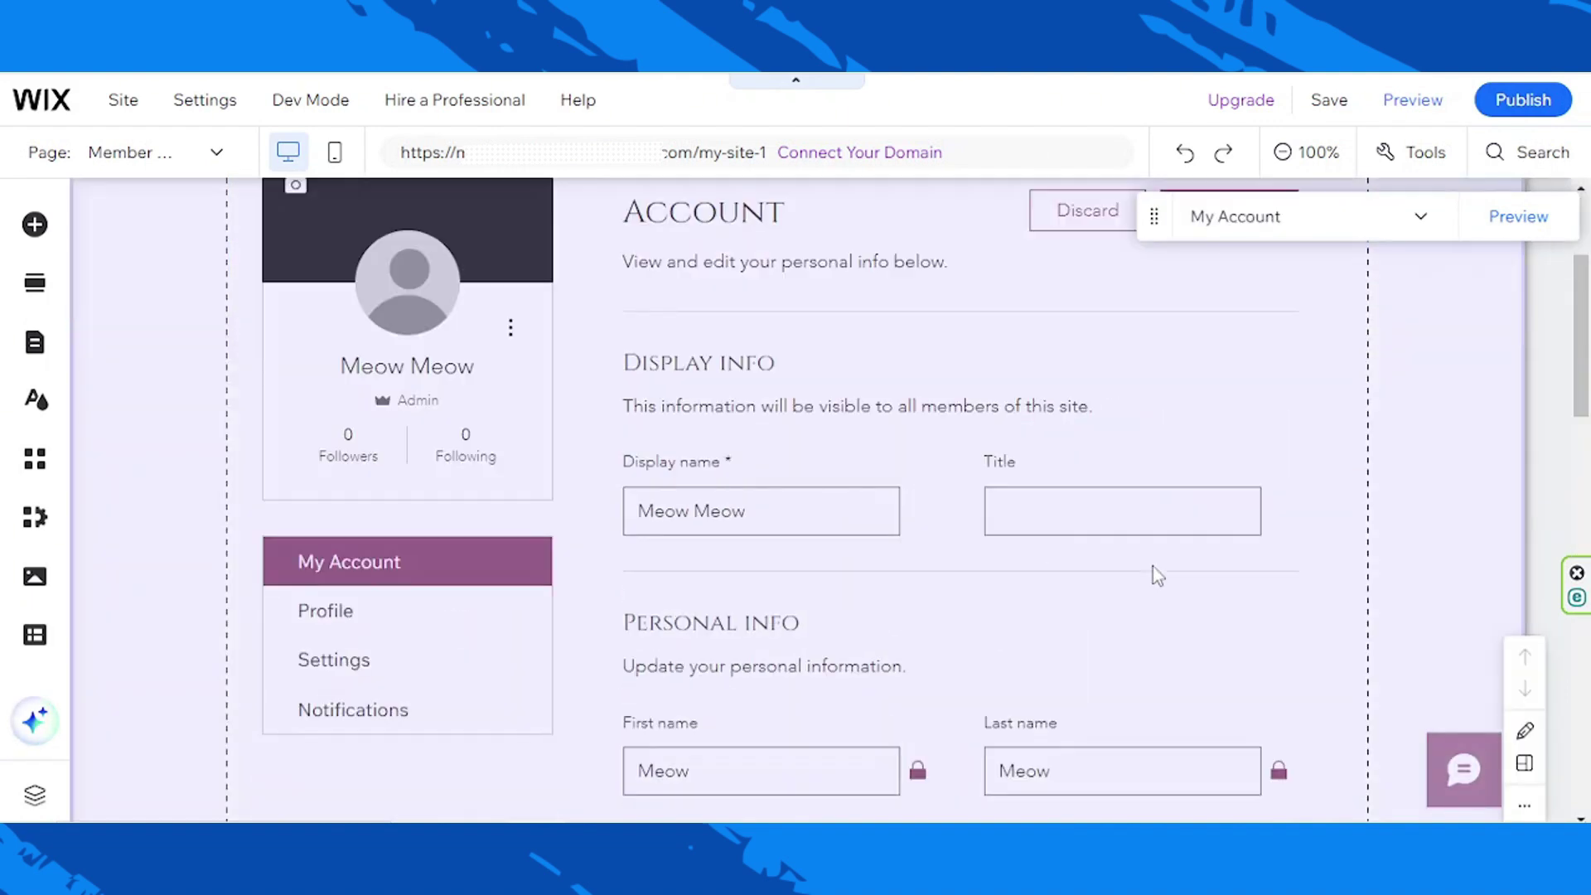
scroll(1158, 580, up, 2)
scroll(1153, 575, up, 8)
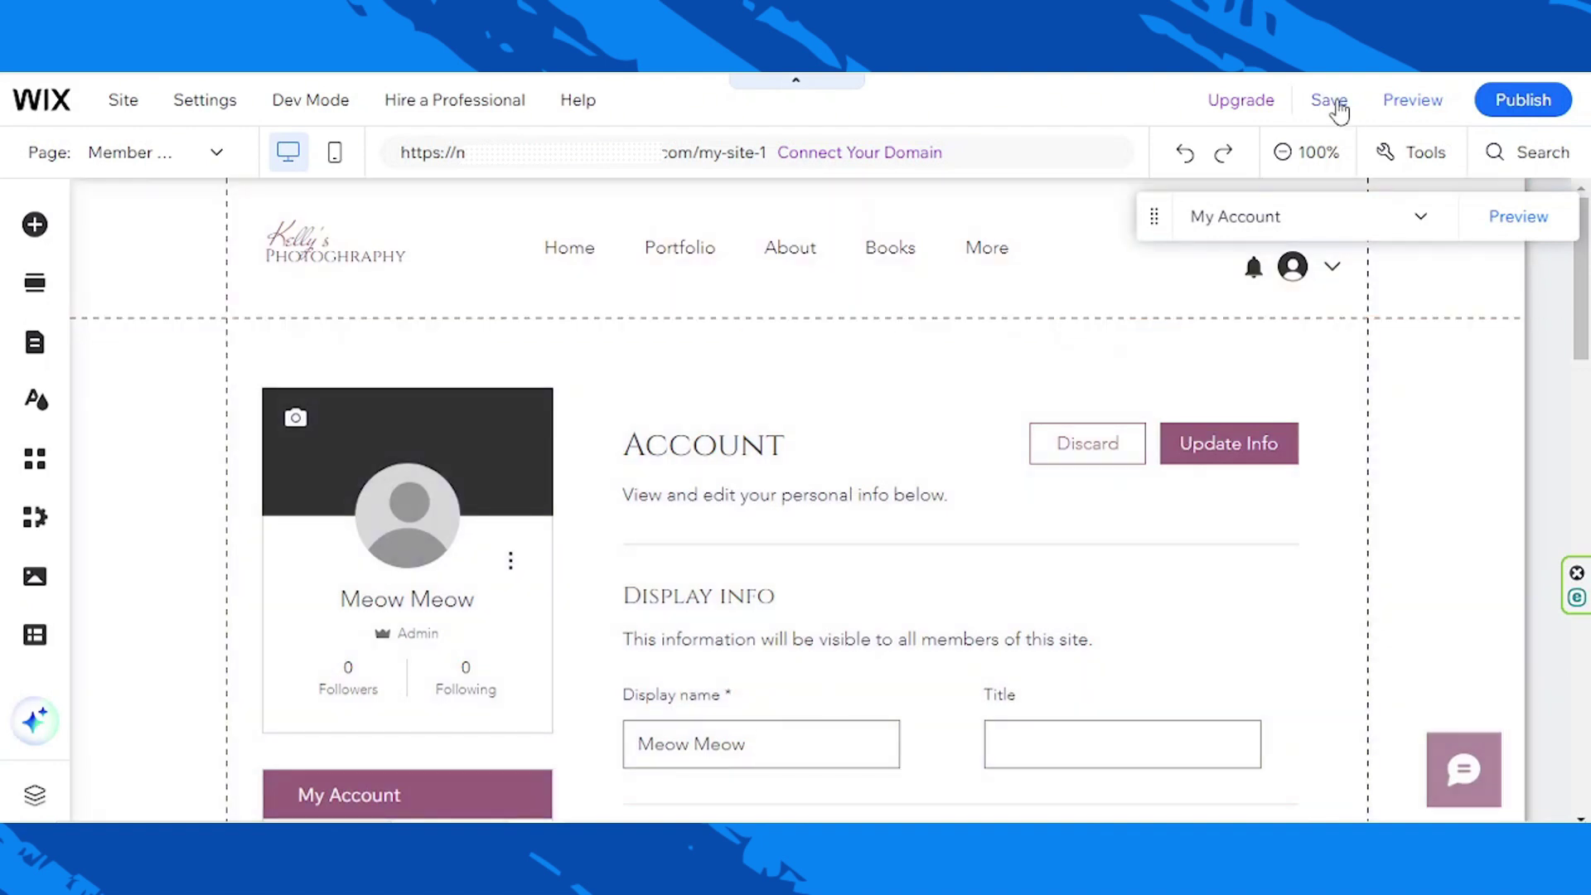
scroll(1443, 564, down, 3)
scroll(1455, 568, up, 3)
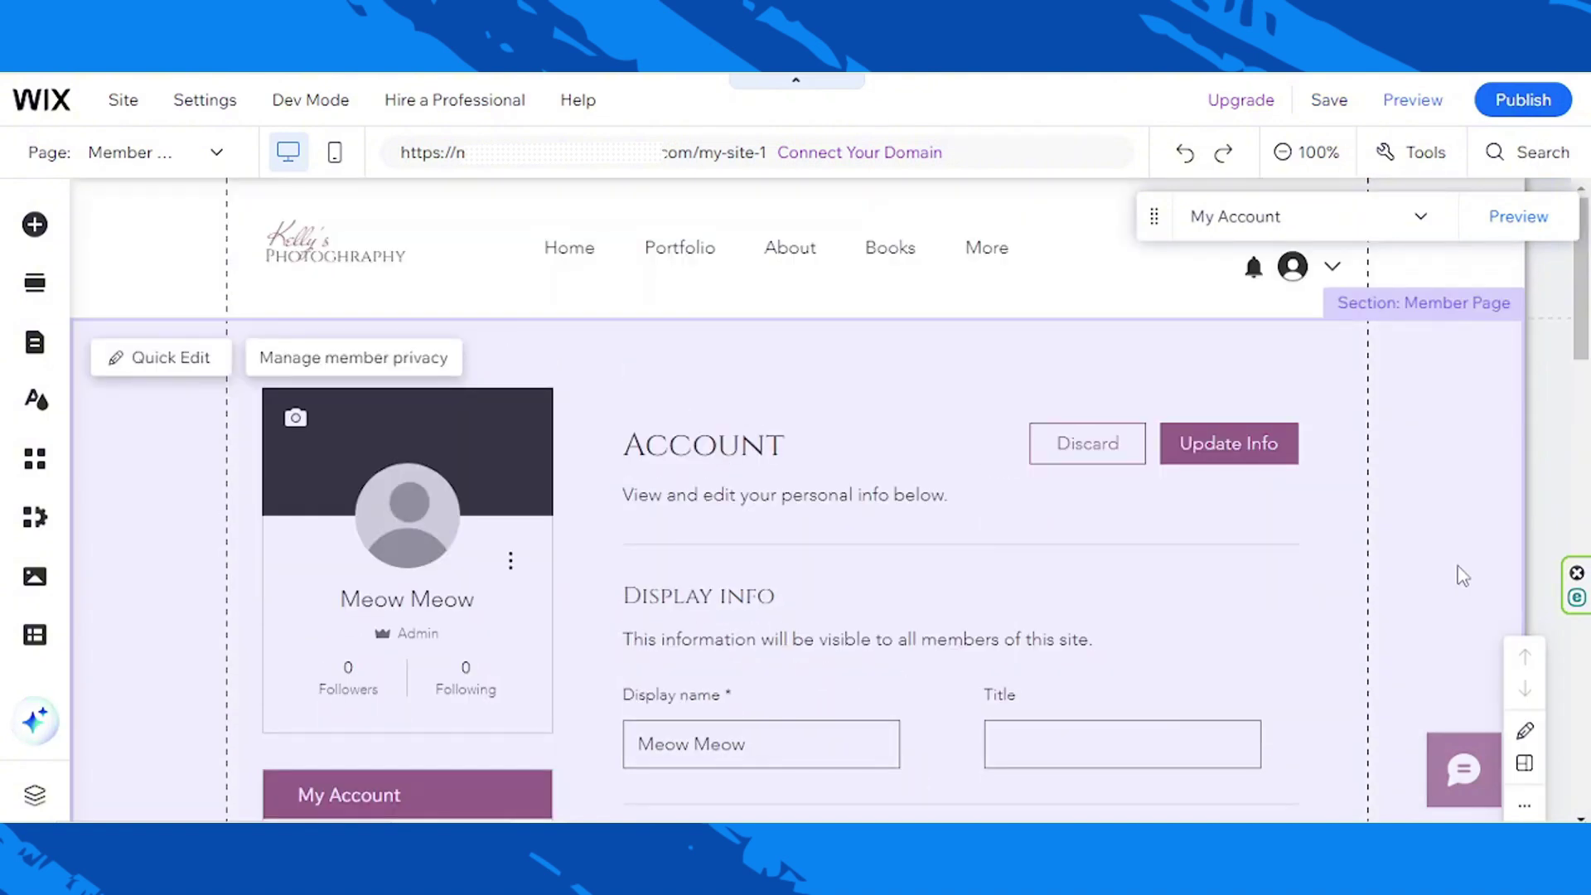